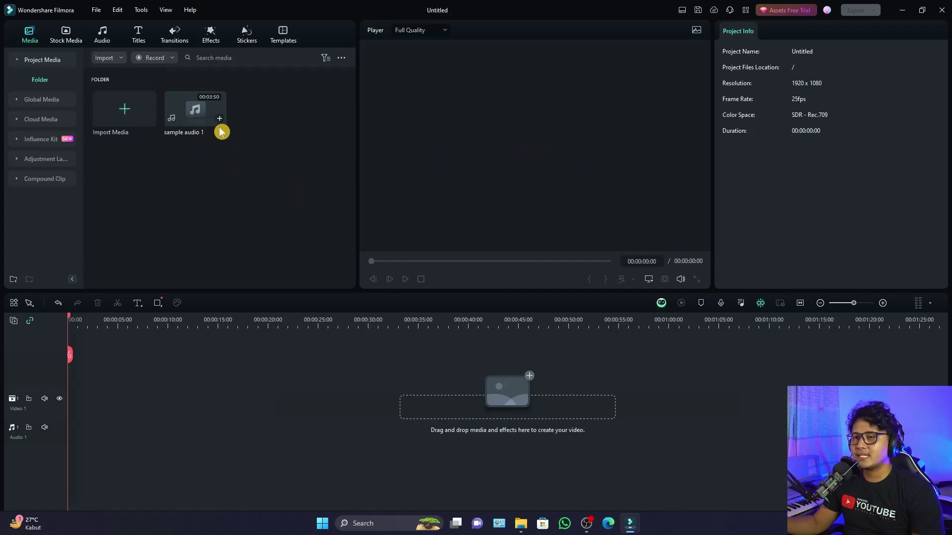
# Place the sample audio 1 clip at the start of the audio track and play its opening seconds
pyautogui.moveTo(194, 110); pyautogui.dragTo(70, 433)
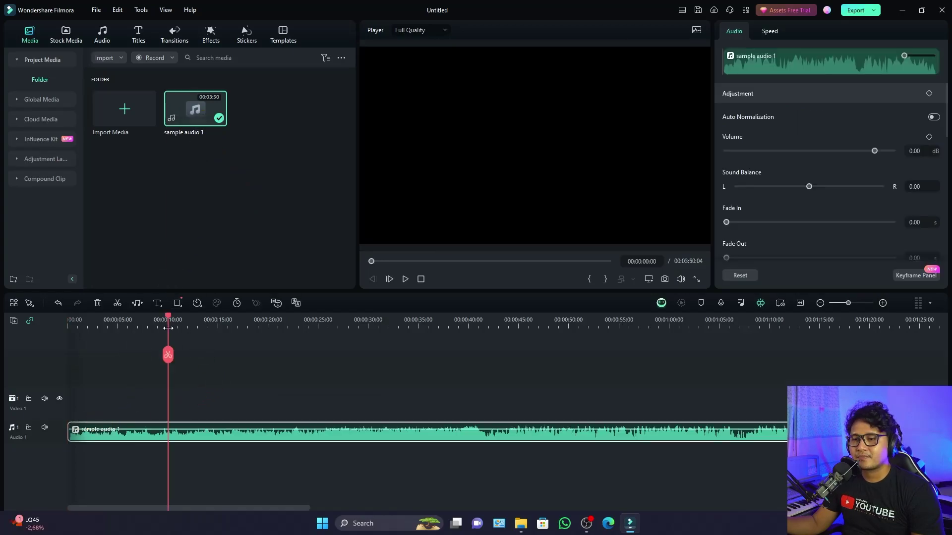
pyautogui.press('space')
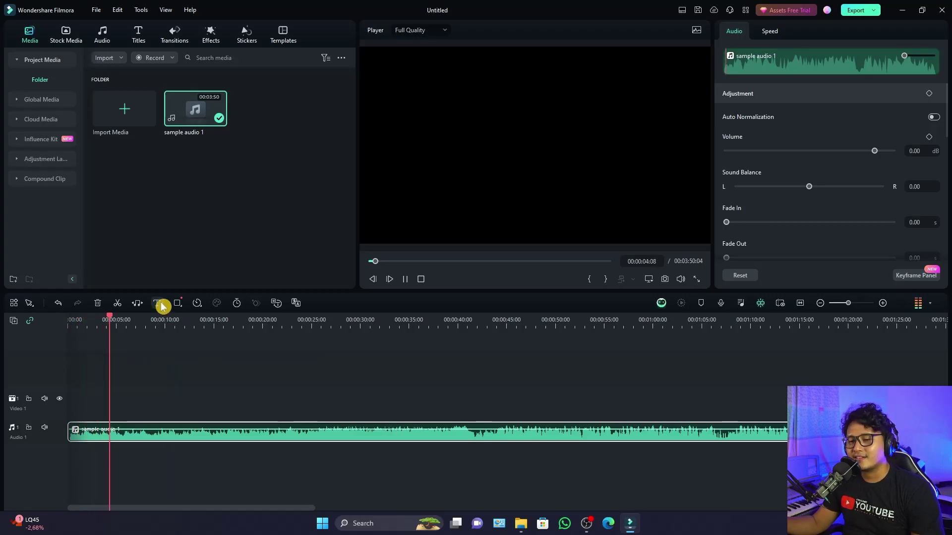
pyautogui.press('space')
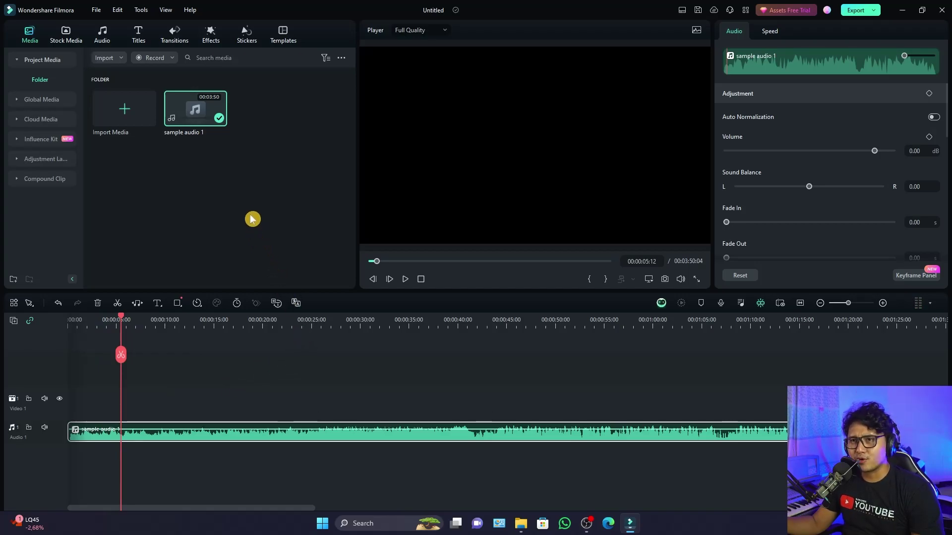
pyautogui.click(68, 34)
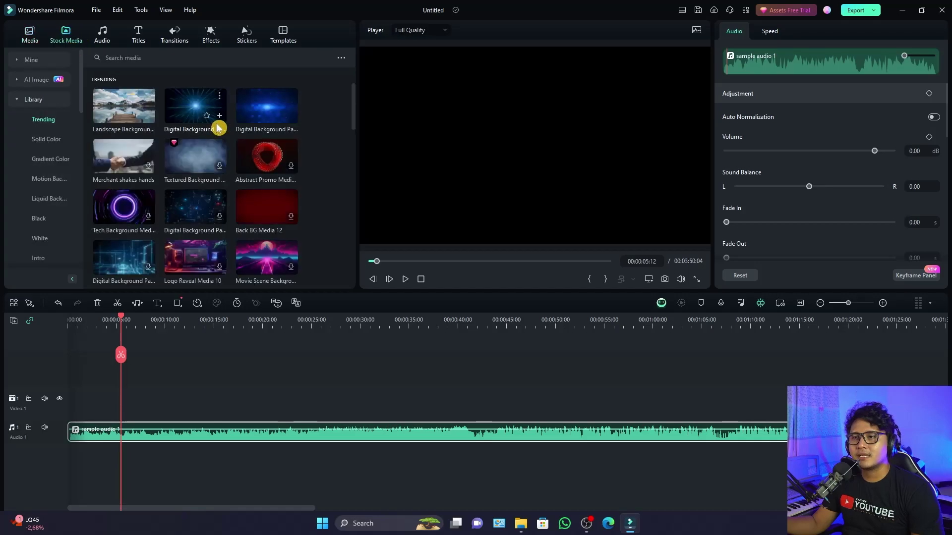
pyautogui.scroll(-5, 278, 211)
pyautogui.scroll(-5, 275, 210)
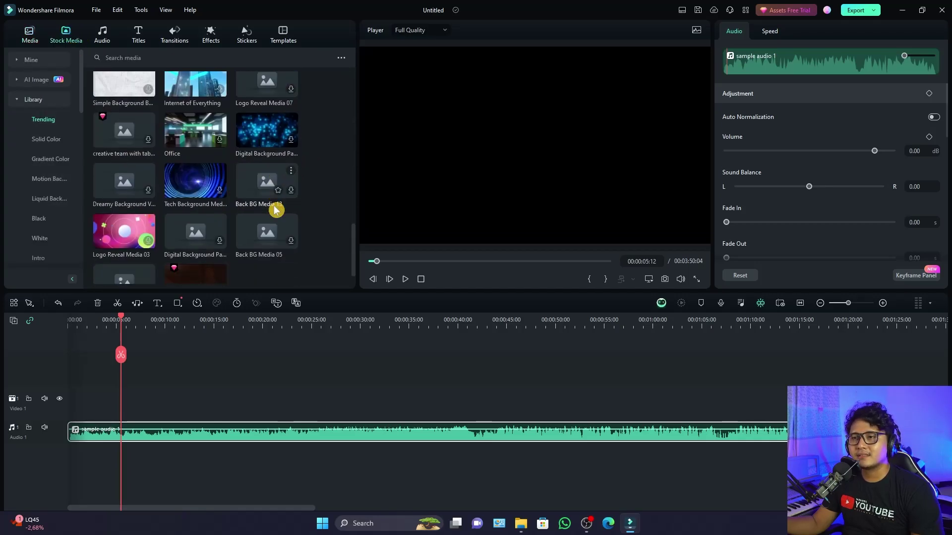
pyautogui.scroll(-10, 242, 197)
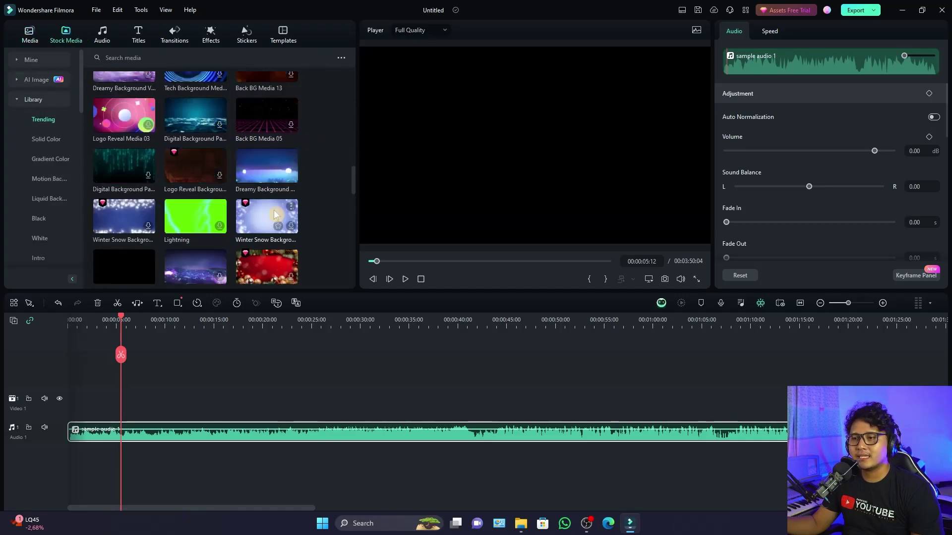
# Place the Snapshot_1 image at the start of the video track and extend it to the end of the audio clip
pyautogui.moveTo(196, 108); pyautogui.dragTo(72, 414)
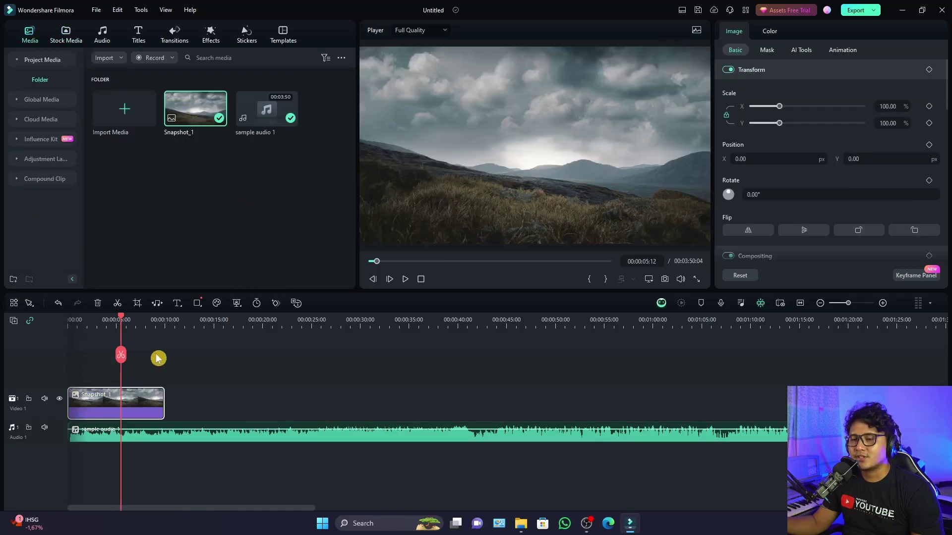
pyautogui.click(82, 337)
pyautogui.scroll(-3, 158, 404)
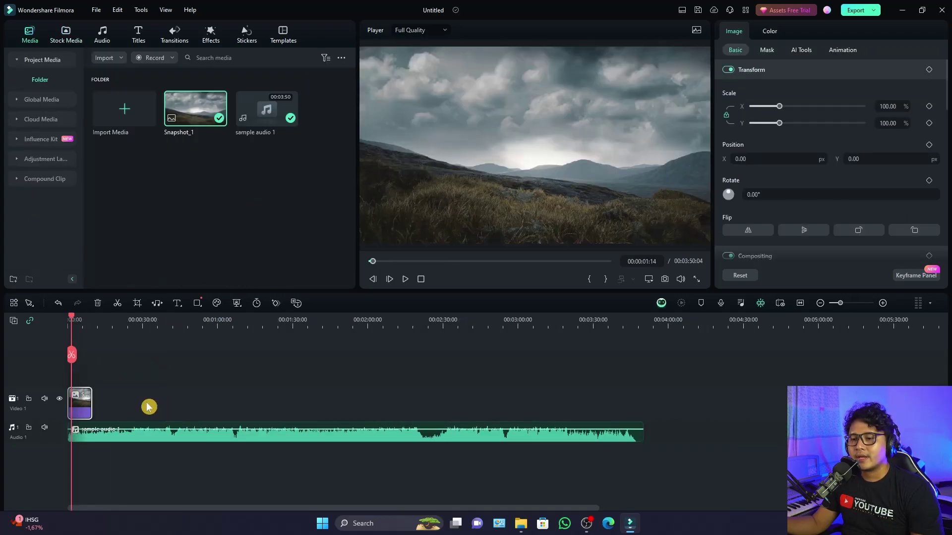
pyautogui.moveTo(92, 399); pyautogui.dragTo(645, 391)
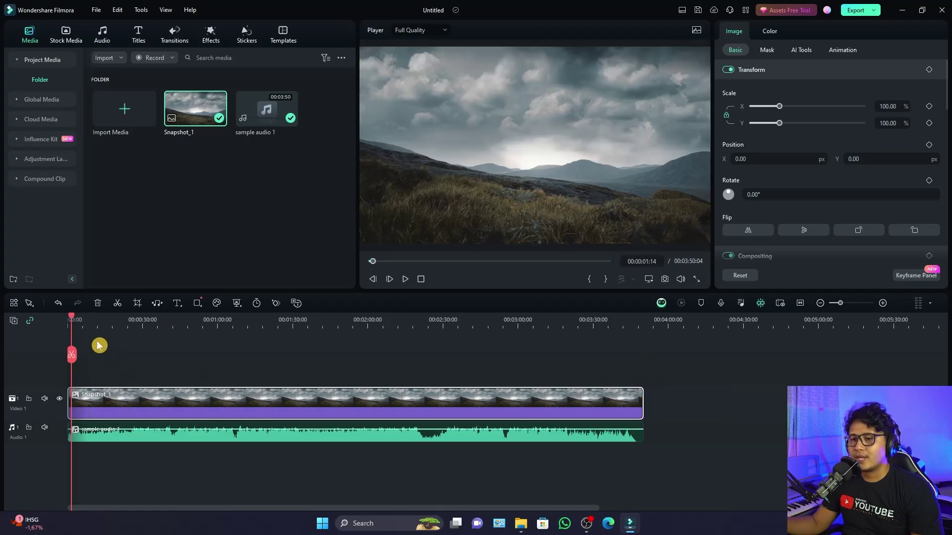
# Add the Square Blur effect on a track above the image and extend it over the image's full length
pyautogui.moveTo(76, 319); pyautogui.dragTo(53, 328)
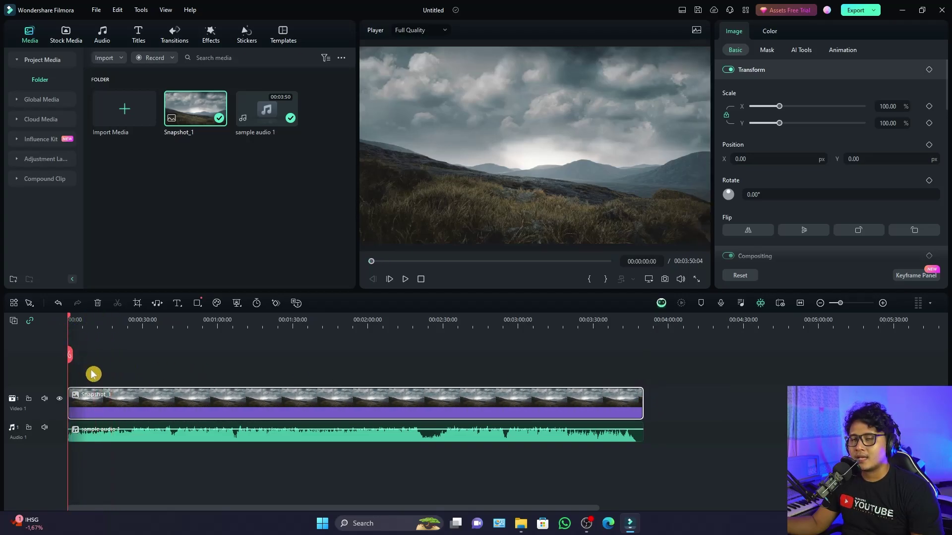
pyautogui.click(211, 35)
pyautogui.click(171, 58)
pyautogui.write('blue')
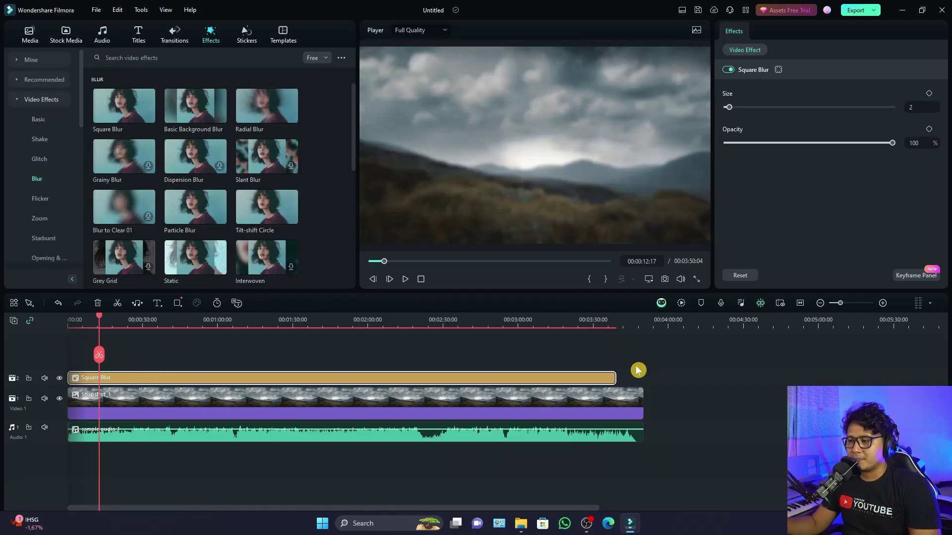
pyautogui.moveTo(612, 378); pyautogui.dragTo(643, 378)
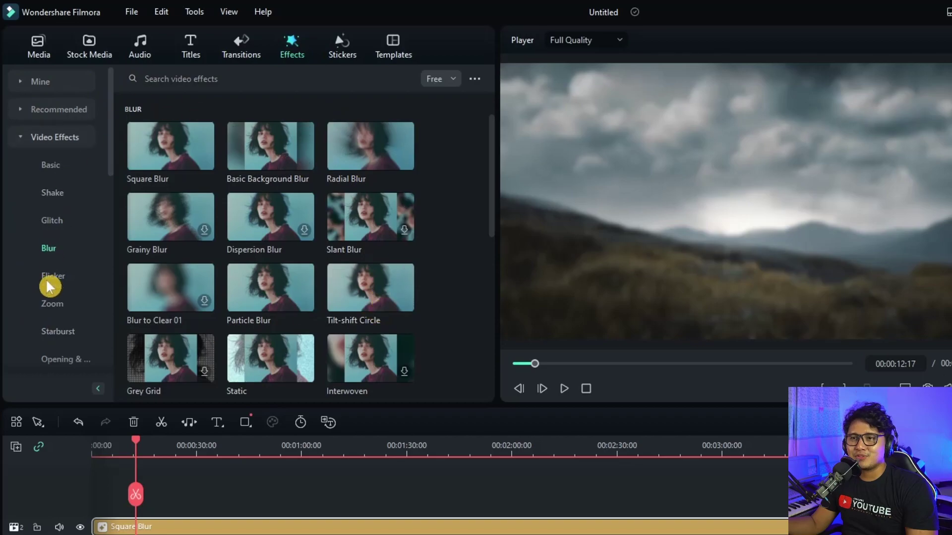
# Show the Audio Visualizer category of the audio effects, widening the category list to make its names readable
pyautogui.click(21, 139)
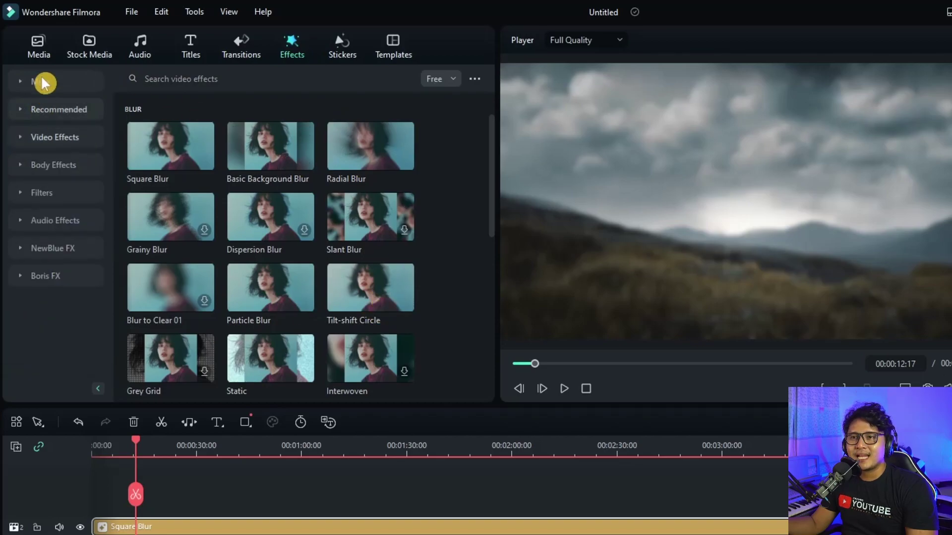
pyautogui.click(65, 230)
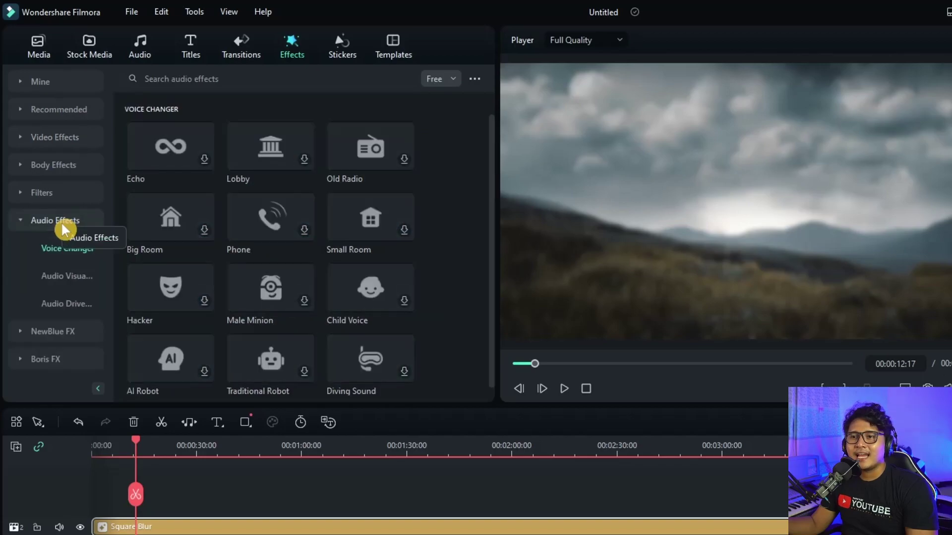
pyautogui.moveTo(118, 112); pyautogui.dragTo(162, 111)
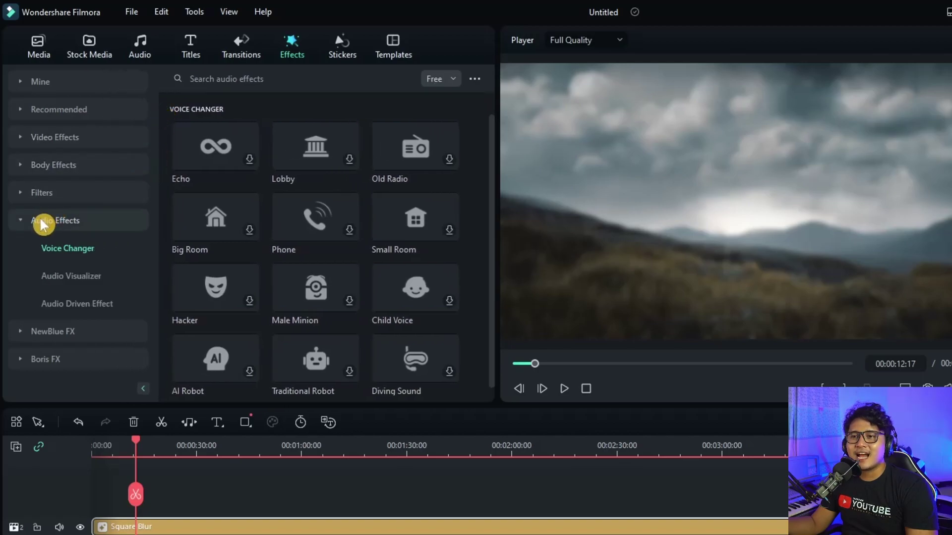
pyautogui.click(81, 282)
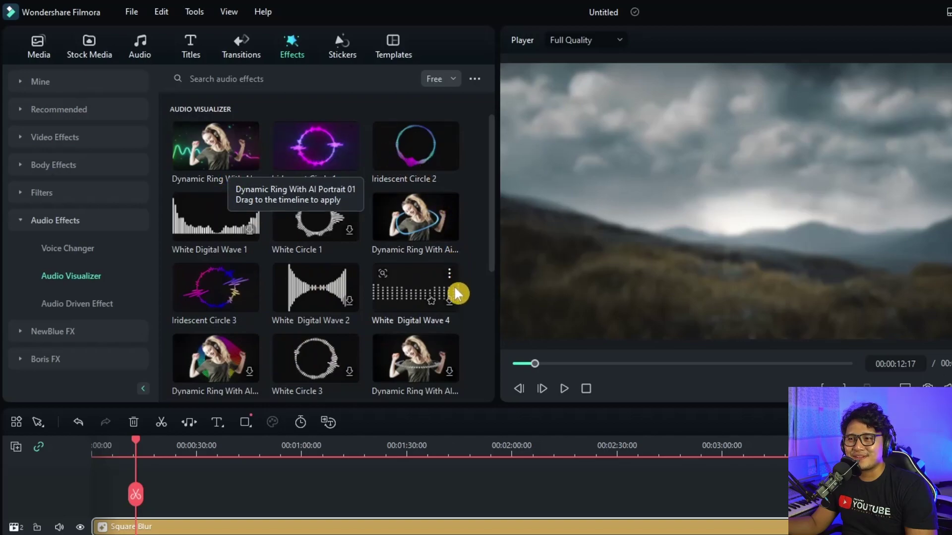
# Preview the Iridescent Circle 1 and Iridescent Circle 2 audio visualizers over the blurred image
pyautogui.click(307, 157)
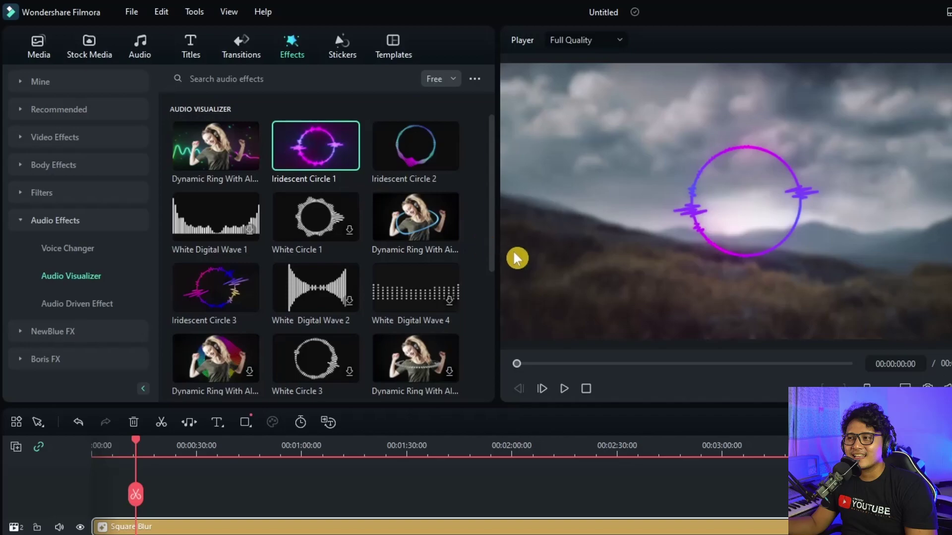
pyautogui.click(317, 145)
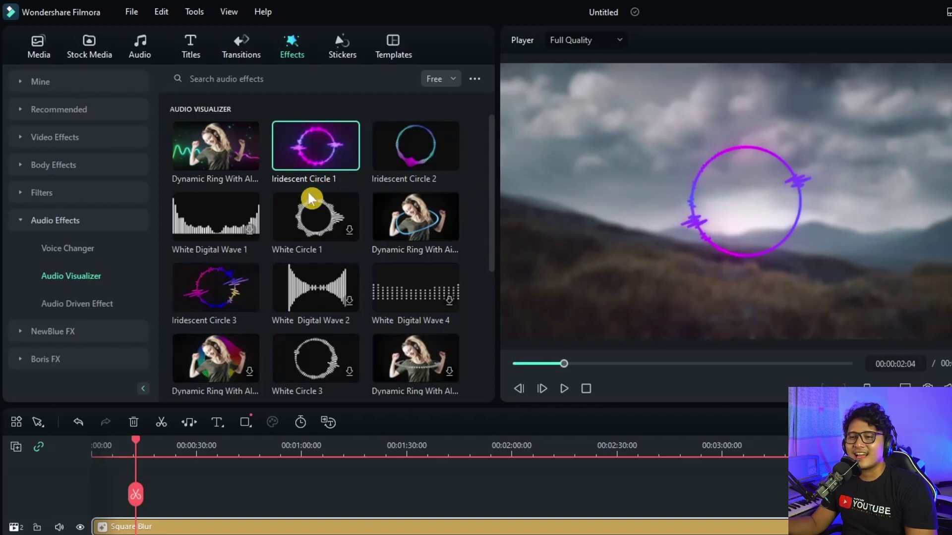
pyautogui.click(408, 154)
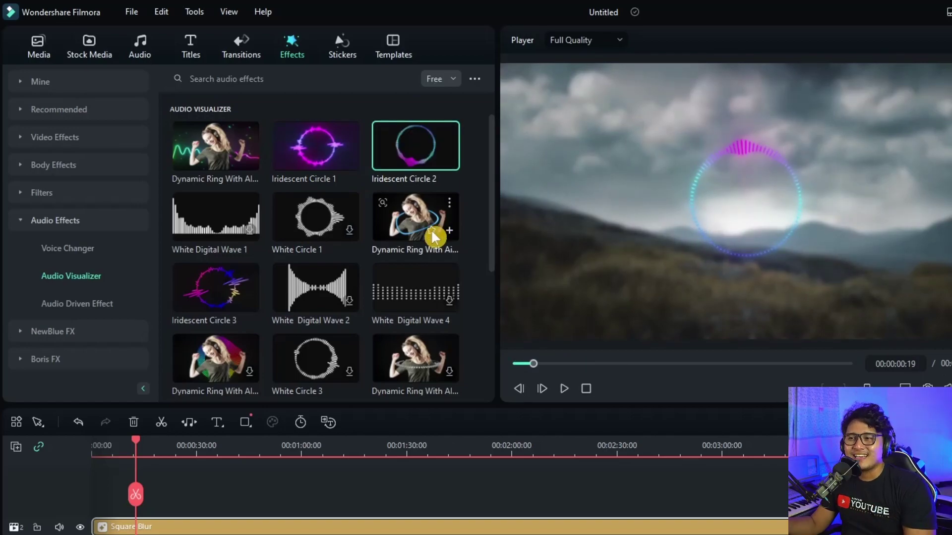
pyautogui.scroll(-3, 435, 238)
pyautogui.scroll(3, 434, 238)
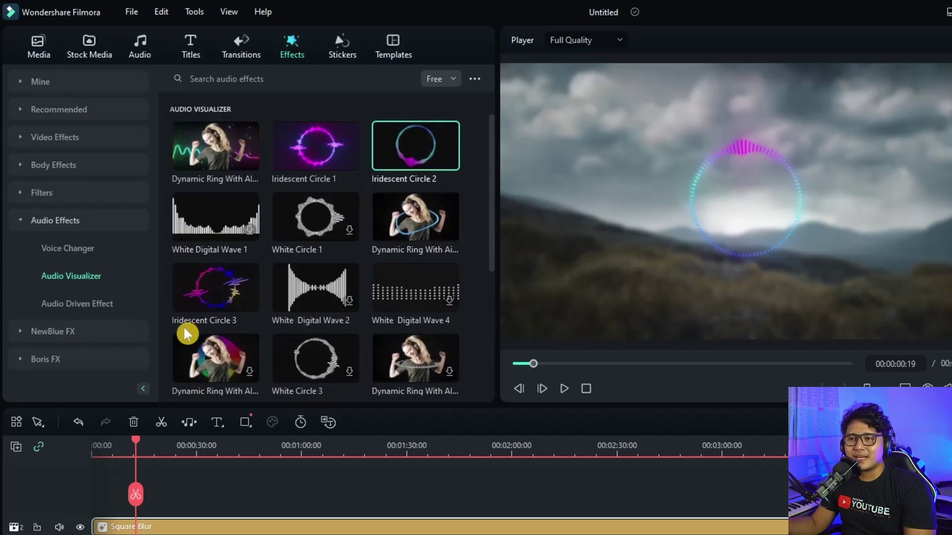
# Add the Iridescent Circle 3 visualizer on a track above the blur for the audio's full length and play it
pyautogui.click(199, 272)
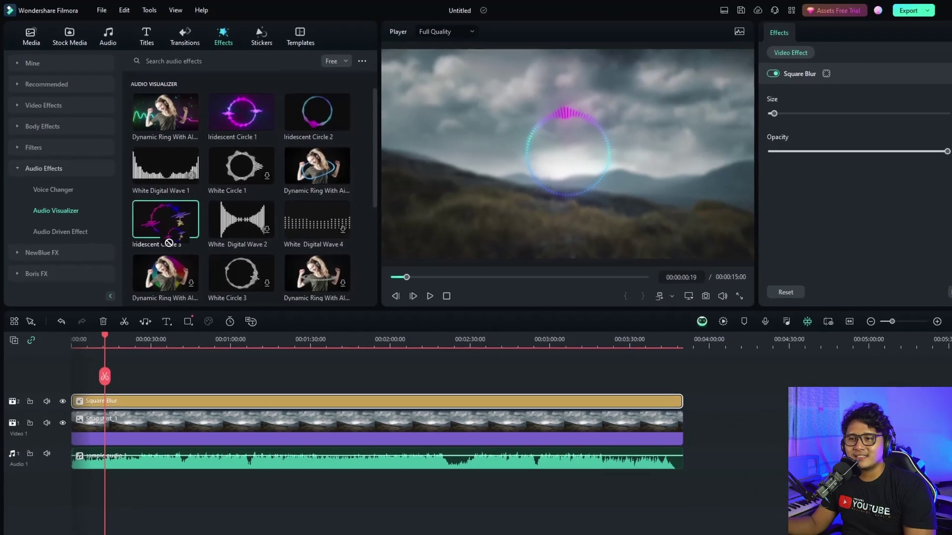
pyautogui.moveTo(168, 243); pyautogui.dragTo(642, 345)
pyautogui.click(71, 321)
pyautogui.click(75, 366)
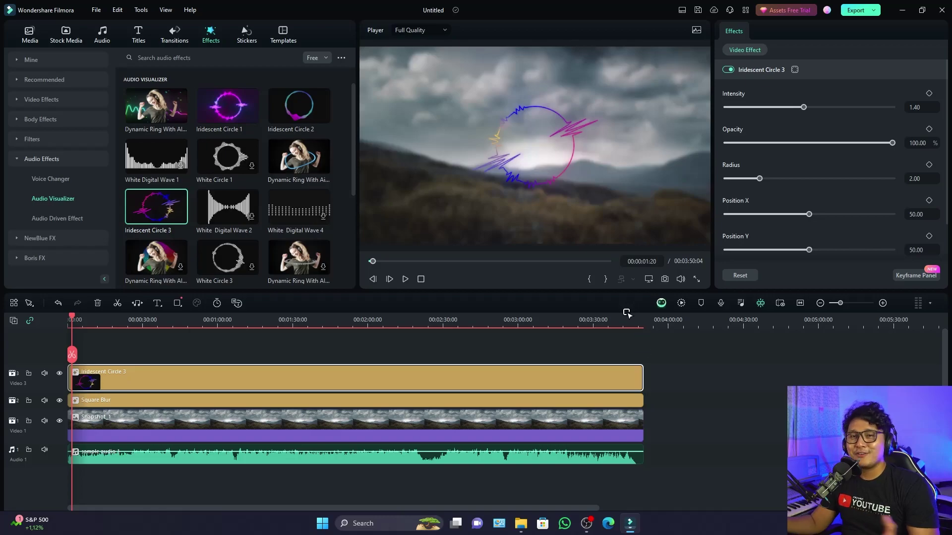
pyautogui.press('space')
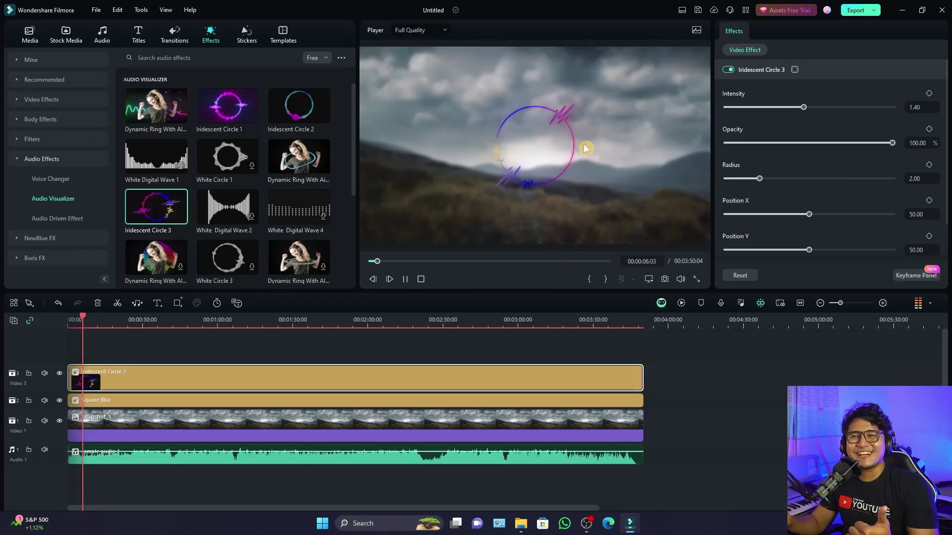
pyautogui.press('space')
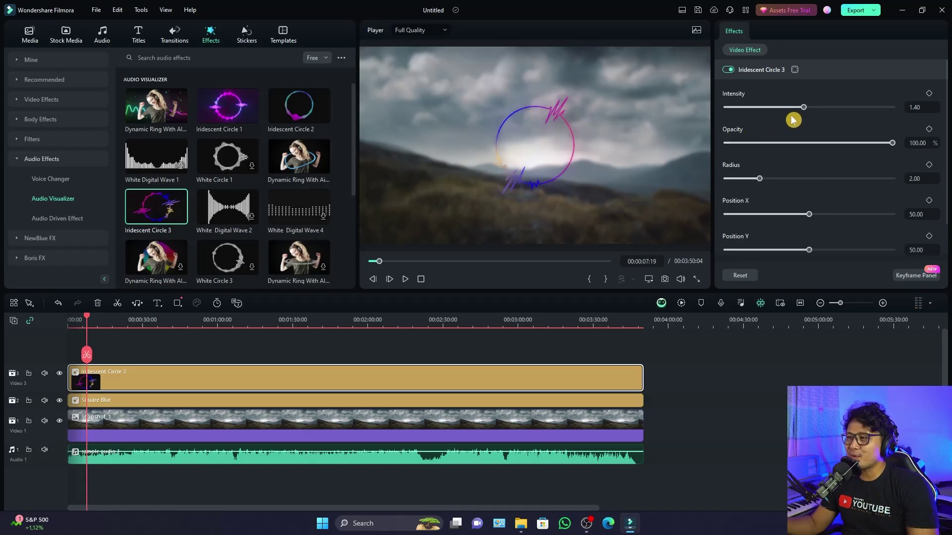
# Try an intensity of 2.52 on the Iridescent Circle 3 effect and reduce it again for smaller spikes
pyautogui.click(280, 356)
pyautogui.click(272, 381)
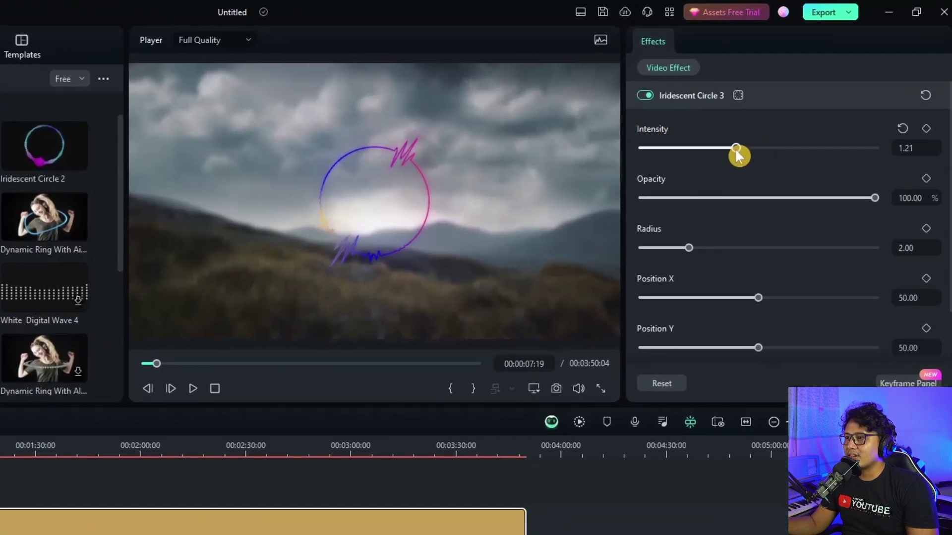
pyautogui.moveTo(713, 152); pyautogui.dragTo(837, 149)
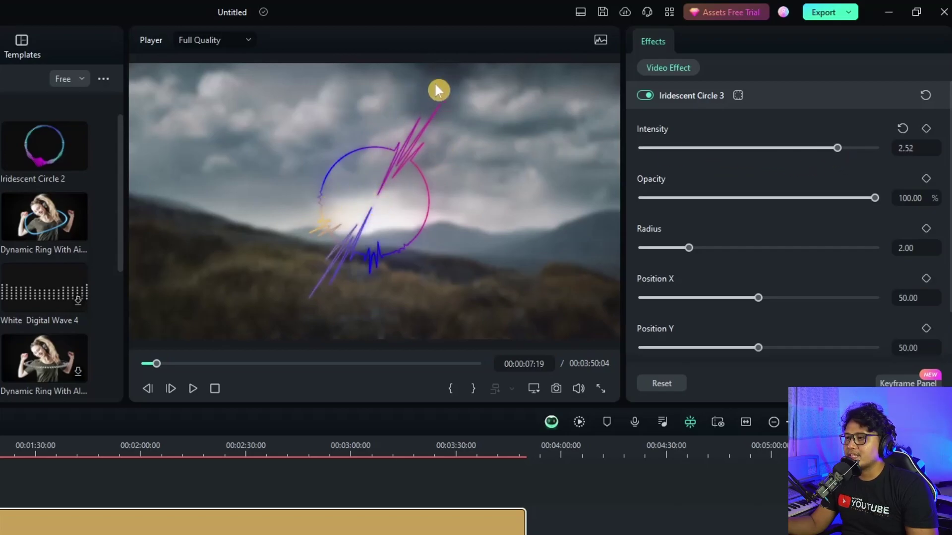
pyautogui.moveTo(842, 148); pyautogui.dragTo(752, 150)
# Try a larger radius and a shifted position for the Iridescent Circle 3 effect, undoing these changes
pyautogui.moveTo(868, 199)
pyautogui.mouseDown()
pyautogui.moveTo(734, 199)
pyautogui.moveTo(880, 199)
pyautogui.mouseUp()
pyautogui.moveTo(688, 247); pyautogui.dragTo(762, 249)
pyautogui.hotkey('ctrl', 'z')
pyautogui.moveTo(758, 298); pyautogui.dragTo(787, 299)
pyautogui.moveTo(758, 347)
pyautogui.mouseDown()
pyautogui.moveTo(736, 351)
pyautogui.moveTo(759, 344)
pyautogui.mouseUp()
pyautogui.hotkey('ctrl', 'z')
# Try orange for the first gradient color stop of the Iridescent Circle 3 effect and undo it
pyautogui.scroll(-2, 757, 344)
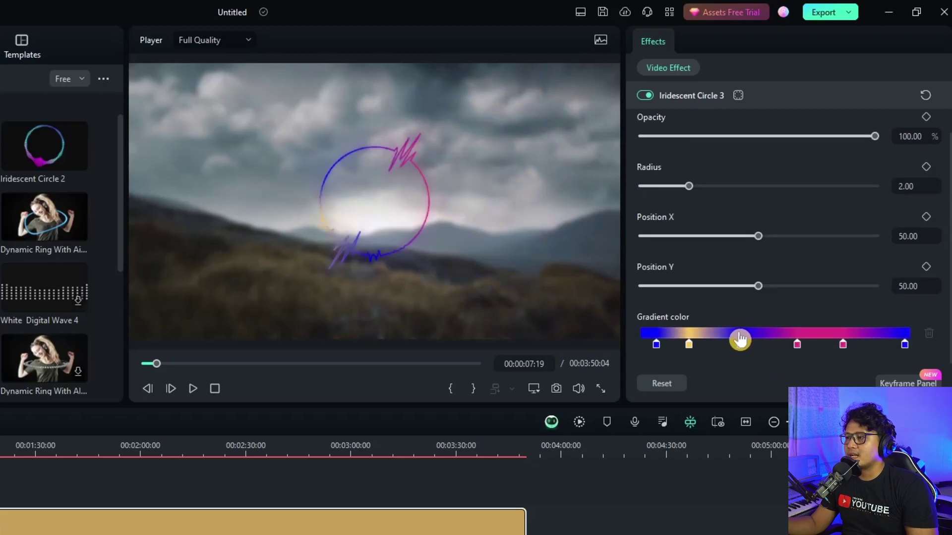
pyautogui.click(657, 345)
pyautogui.click(392, 272)
pyautogui.click(422, 260)
pyautogui.click(381, 475)
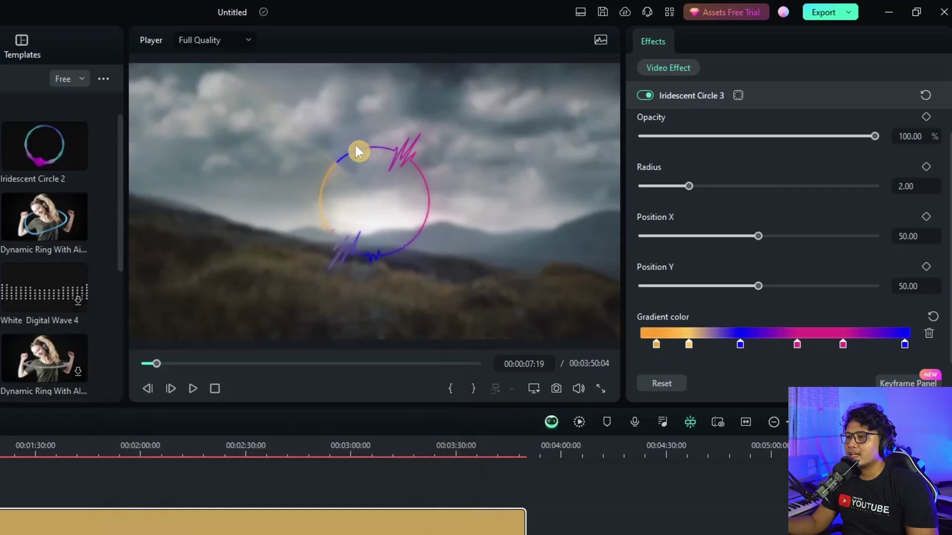
pyautogui.hotkey('ctrl', 'z')
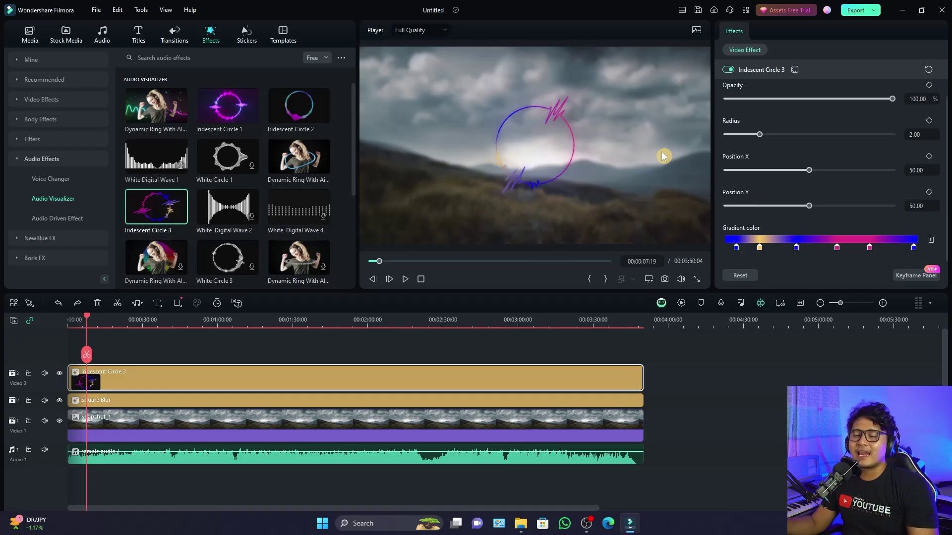
# Add the Iridescent Digital Wave 3 visualizer on a track above the circle, spanning the audio's full length
pyautogui.scroll(-2, 354, 108)
pyautogui.scroll(2, 354, 107)
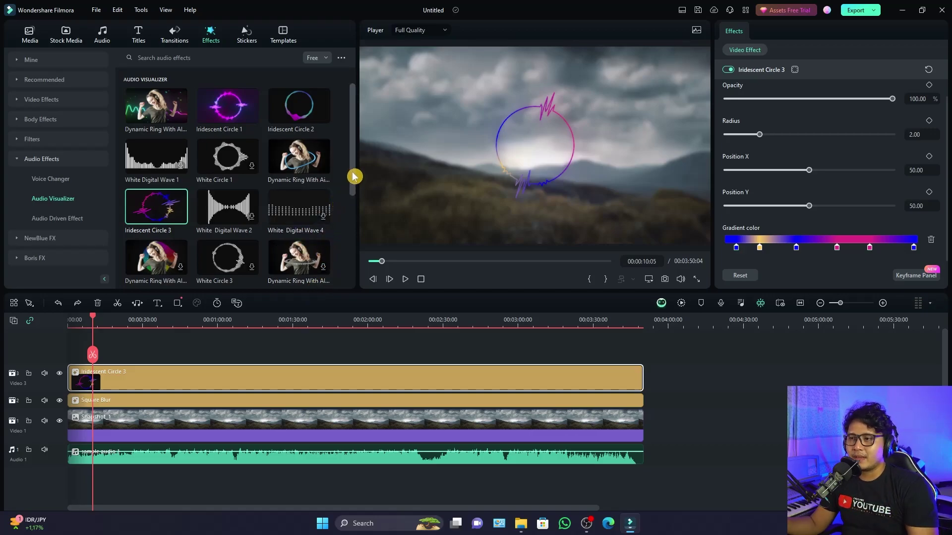
pyautogui.scroll(-2, 355, 181)
pyautogui.scroll(-1, 355, 193)
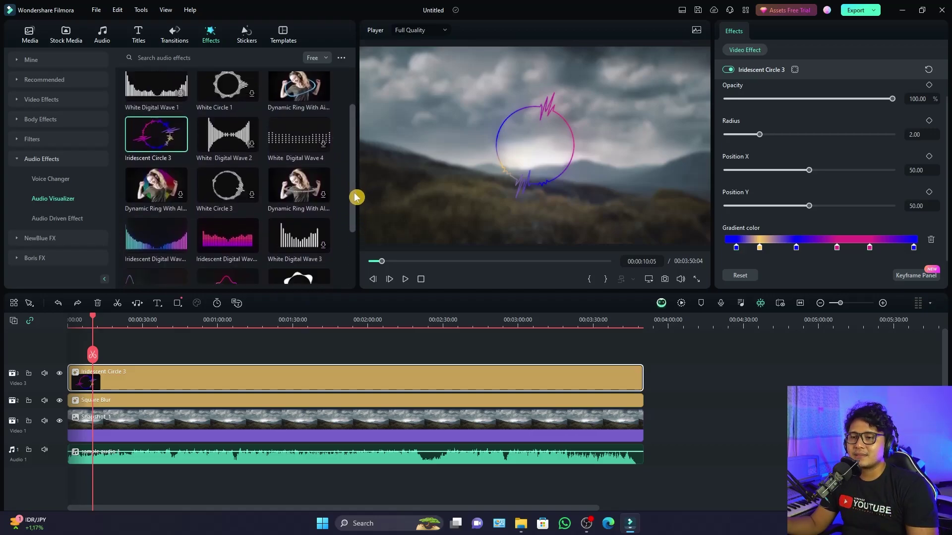
pyautogui.click(149, 245)
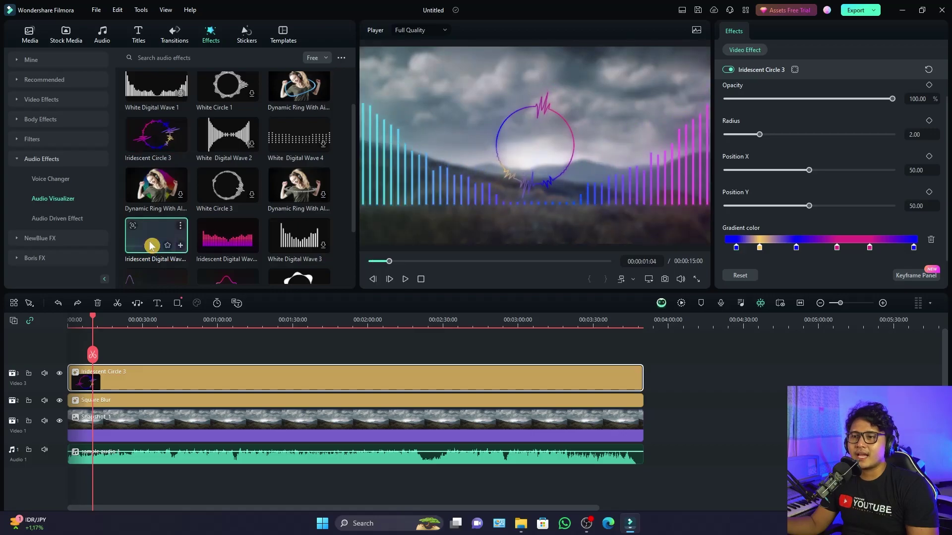
pyautogui.moveTo(151, 246); pyautogui.dragTo(643, 368)
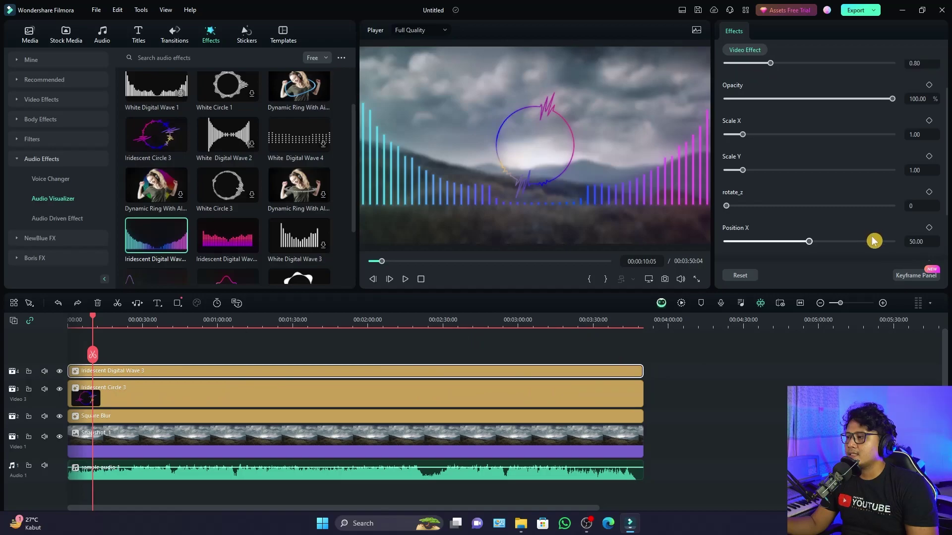
# Set the Iridescent Digital Wave 3 effect's Position Y to 50.45, keeping Position X at 50.00
pyautogui.scroll(-1, 858, 231)
pyautogui.click(808, 184)
pyautogui.click(808, 183)
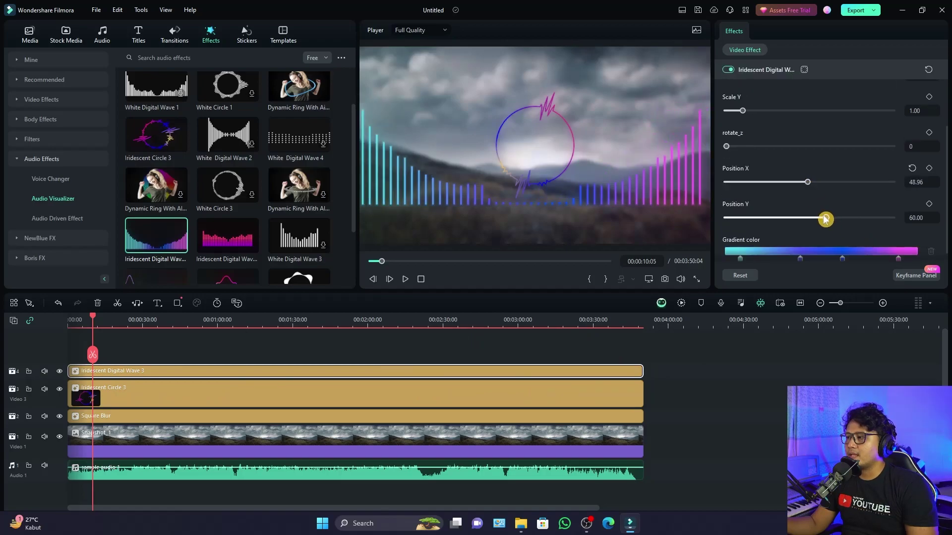
pyautogui.moveTo(825, 218); pyautogui.dragTo(810, 221)
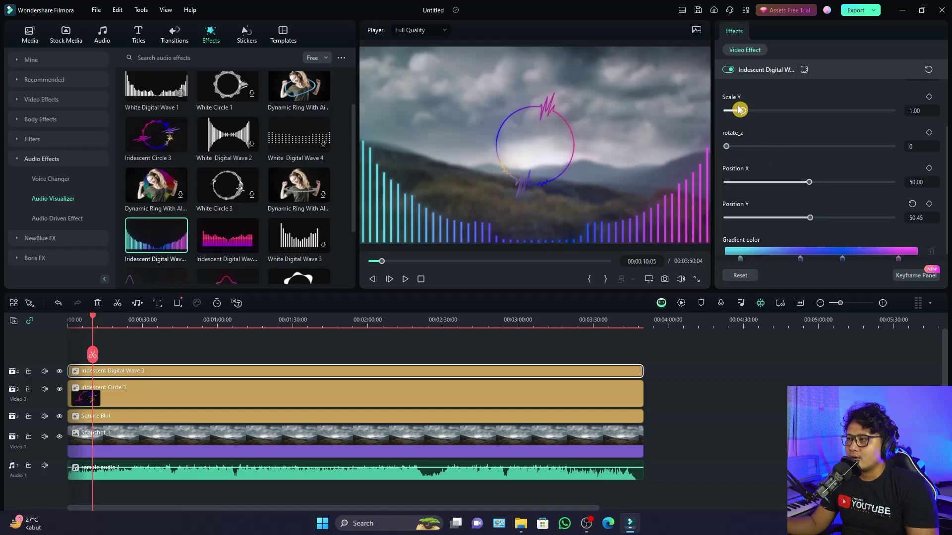
# Set the Iridescent Digital Wave 3 effect's Scale Y to 0.54 and Position Y to 38.51, and preview the result
pyautogui.moveTo(742, 115); pyautogui.dragTo(737, 119)
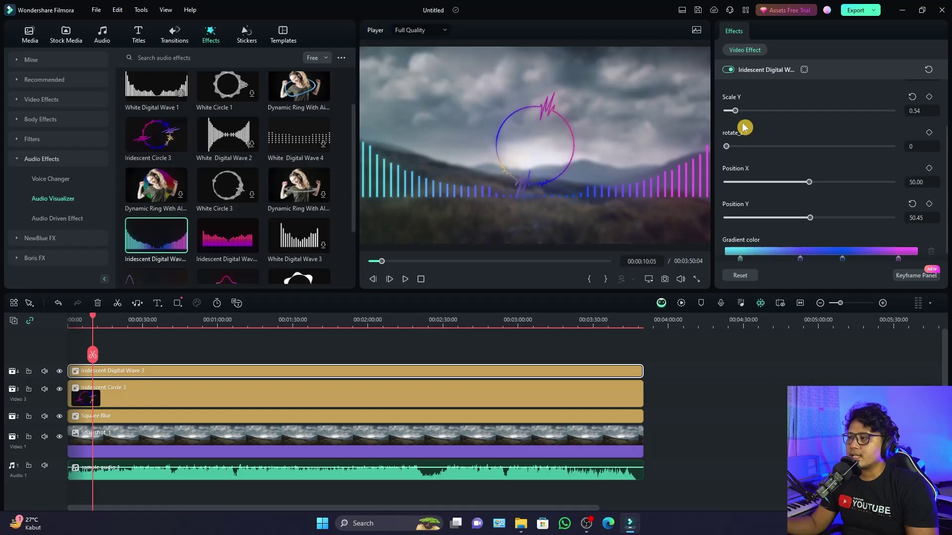
pyautogui.moveTo(813, 223); pyautogui.dragTo(793, 229)
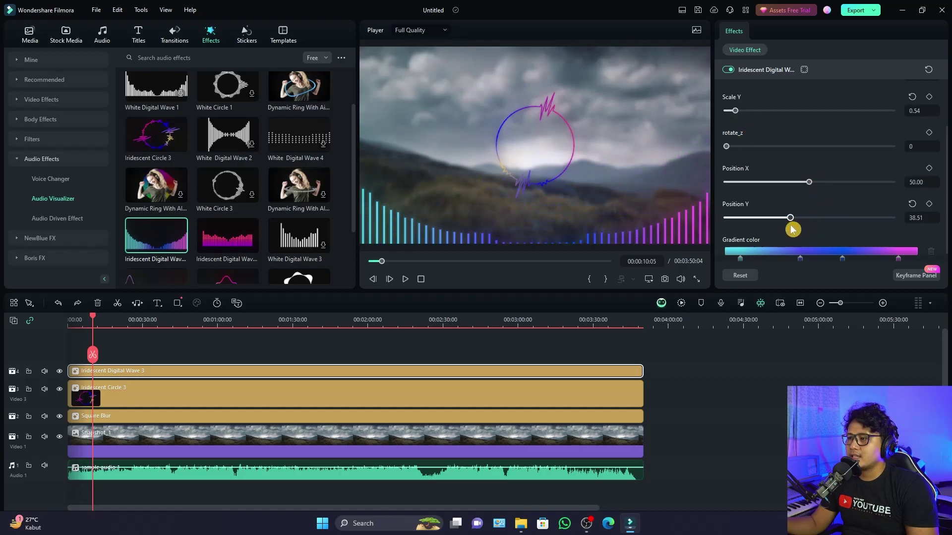
pyautogui.press('space')
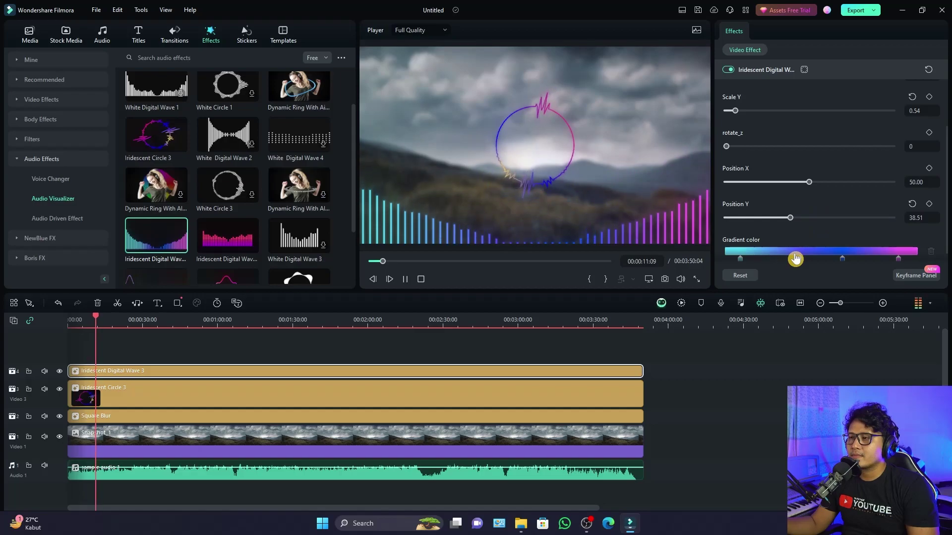
pyautogui.press('space')
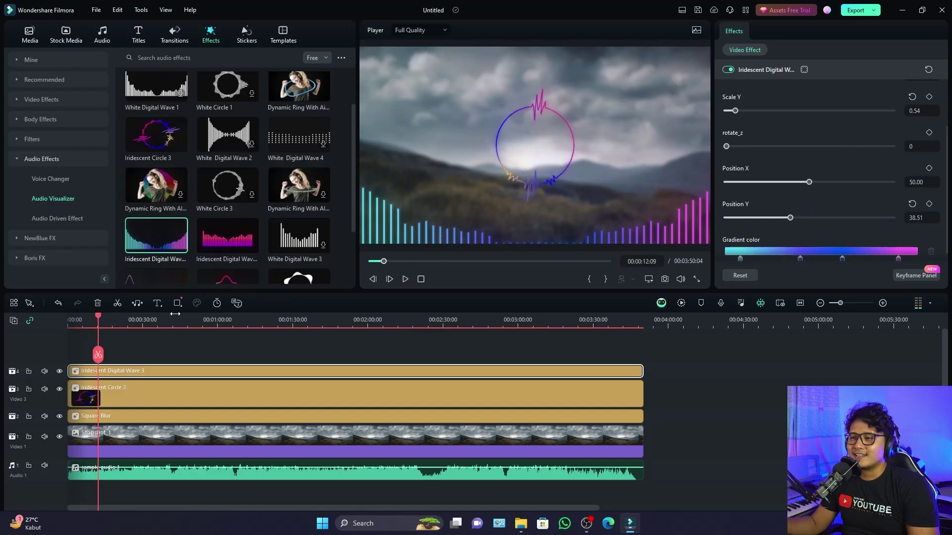
pyautogui.moveTo(100, 319); pyautogui.dragTo(118, 320)
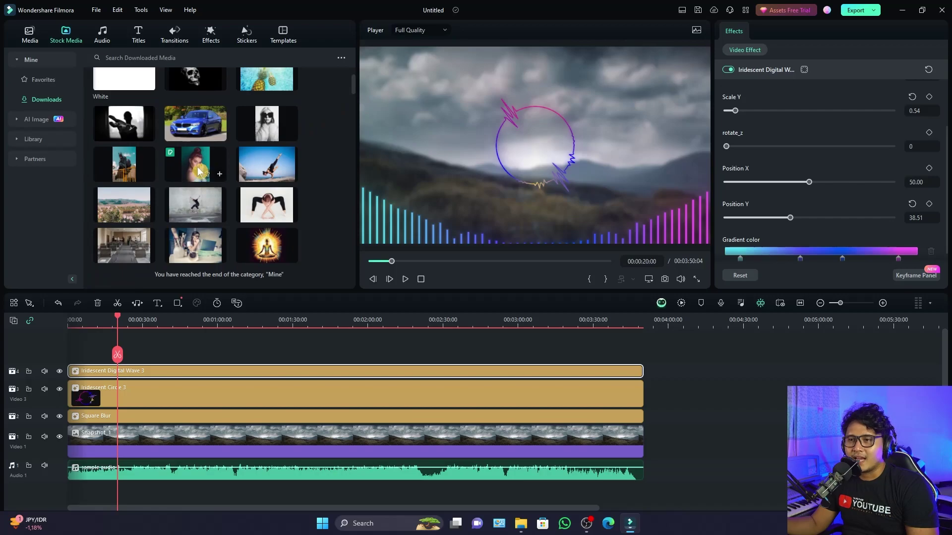
# Add the downloaded stock photo of the red-haired woman on a new top track, spanning the audio's full length
pyautogui.moveTo(195, 170); pyautogui.dragTo(175, 274)
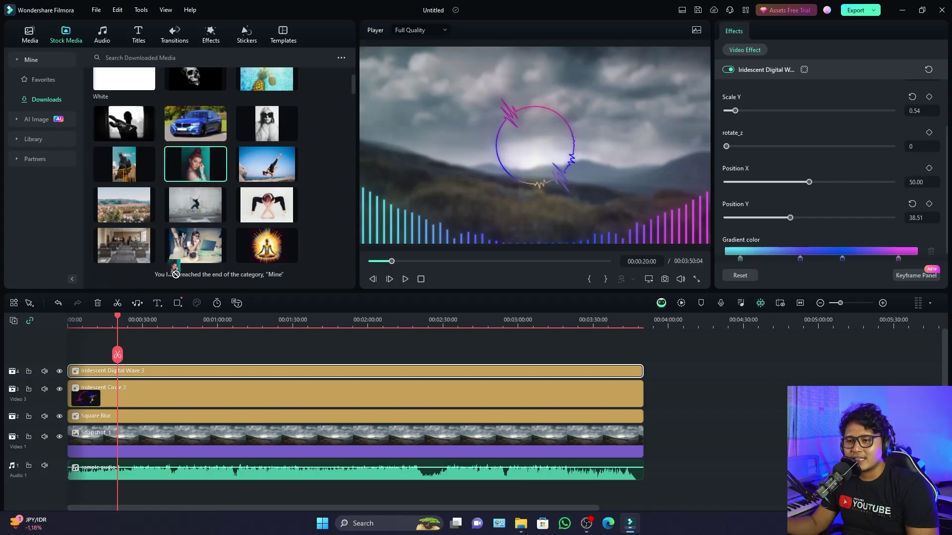
pyautogui.moveTo(148, 333); pyautogui.dragTo(145, 347)
pyautogui.click(143, 322)
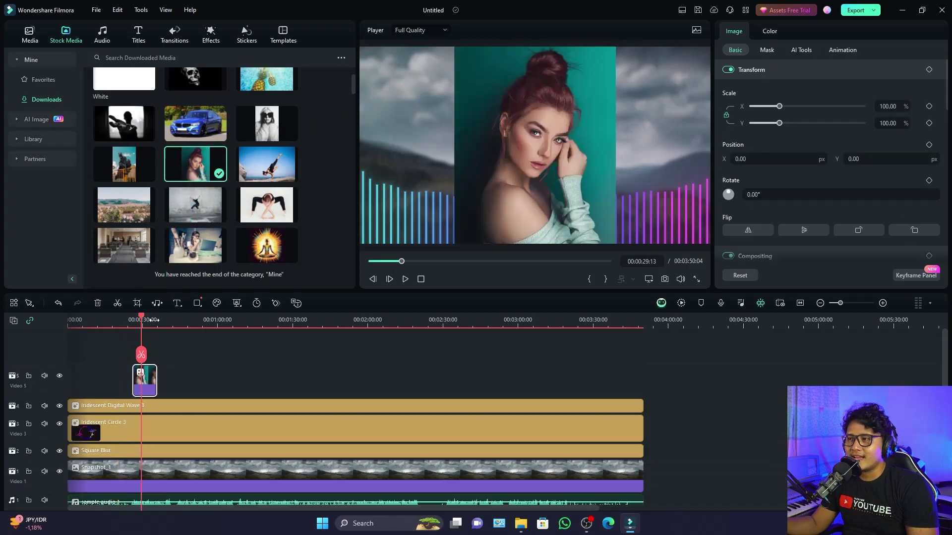
pyautogui.moveTo(162, 379); pyautogui.dragTo(643, 380)
# Scale the portrait image down to 77.15% and keep it centered at position 0, 0
pyautogui.click(329, 342)
pyautogui.click(539, 163)
pyautogui.moveTo(615, 242); pyautogui.dragTo(578, 199)
pyautogui.moveTo(536, 143); pyautogui.dragTo(549, 166)
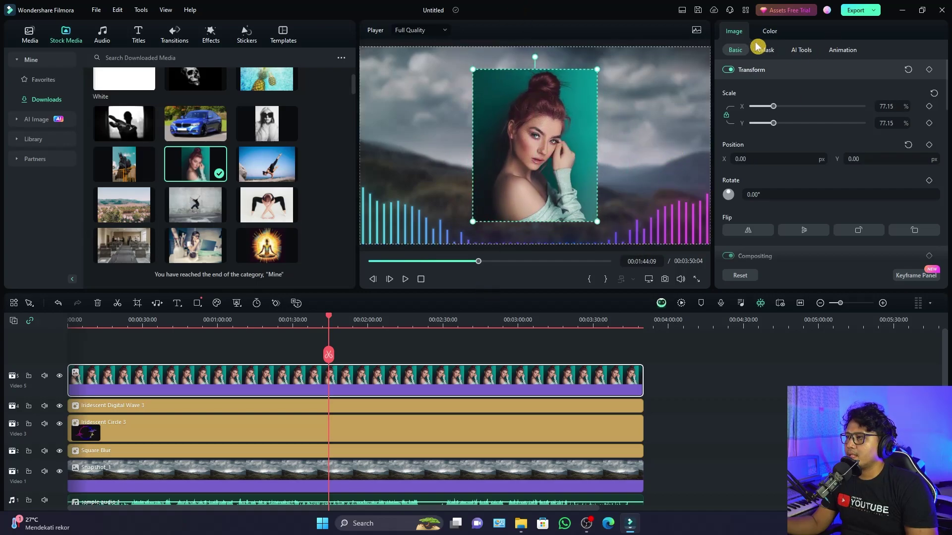
# Apply an ellipse mask to the portrait image with the mask's height at 50% and scale at 41%
pyautogui.click(769, 50)
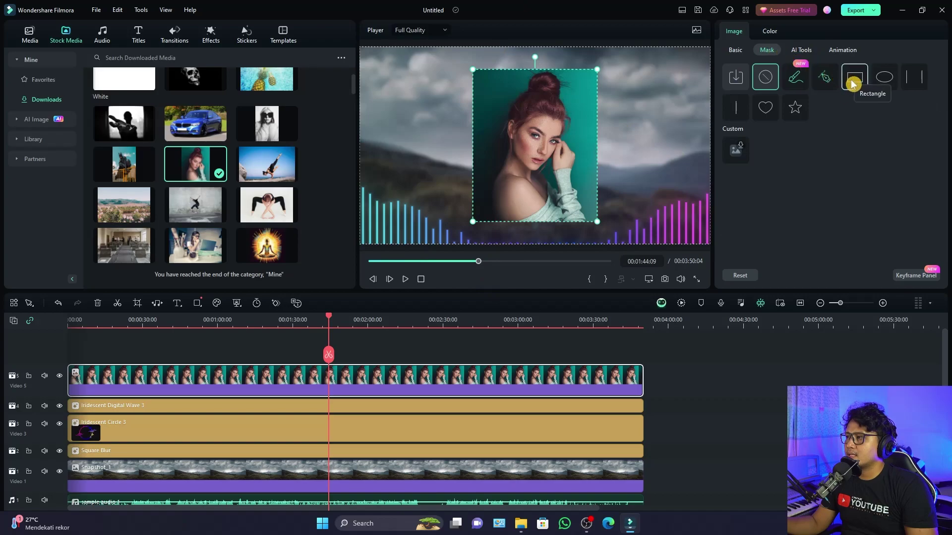
pyautogui.click(887, 81)
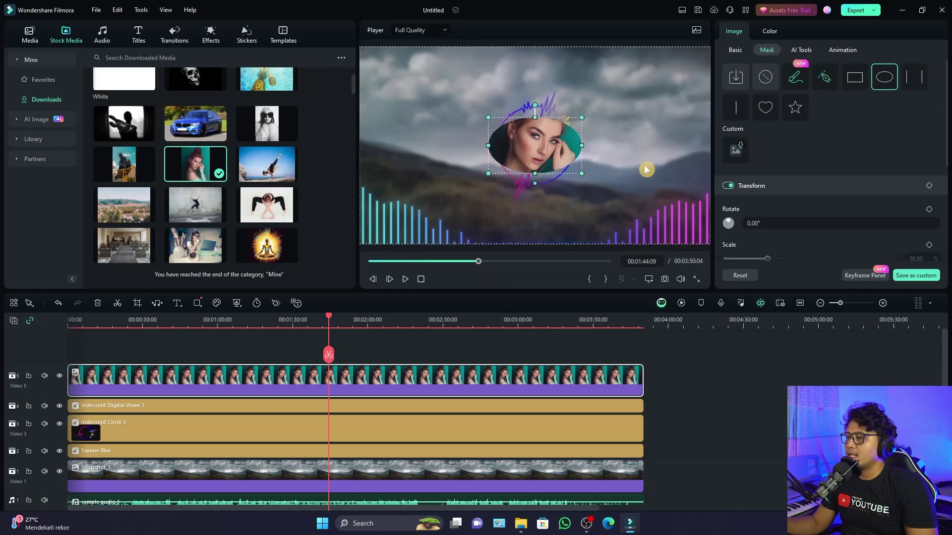
pyautogui.scroll(-5, 910, 205)
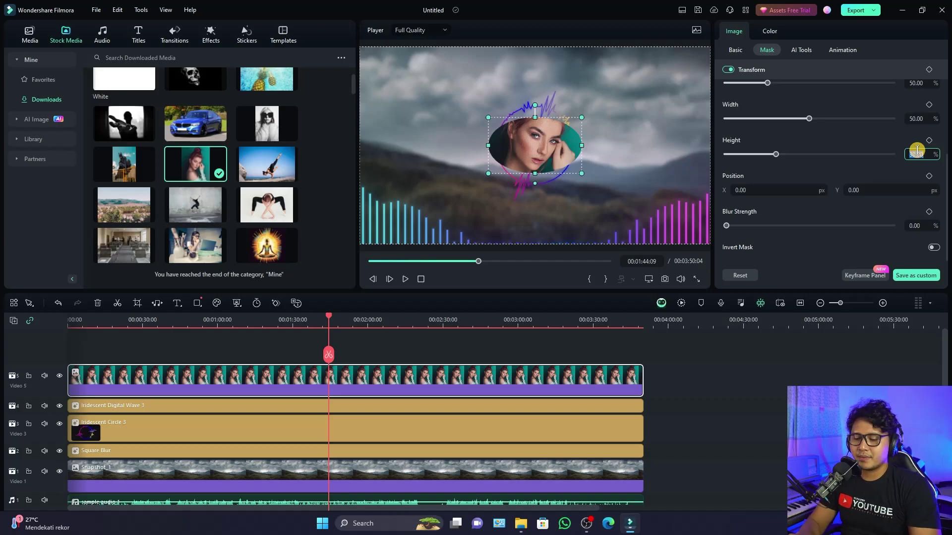
pyautogui.press('Return')
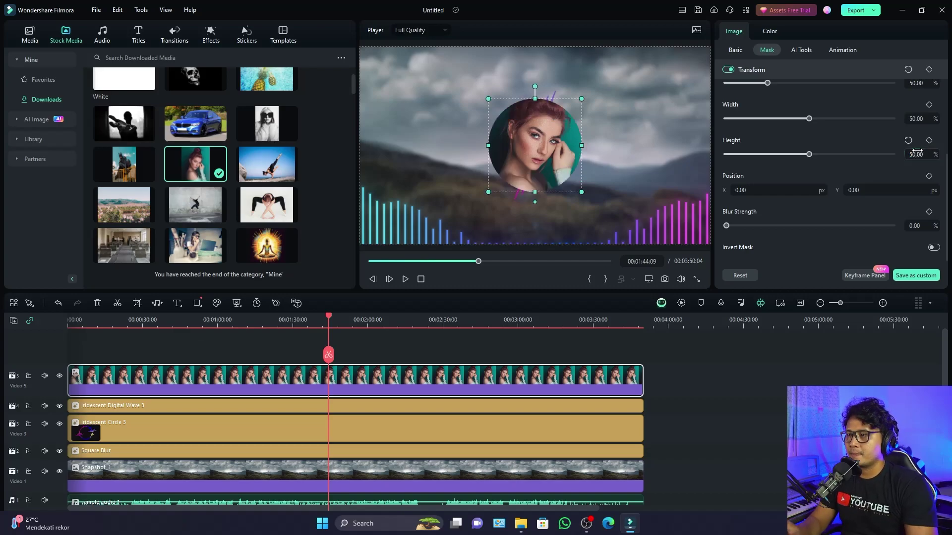
pyautogui.scroll(2, 923, 167)
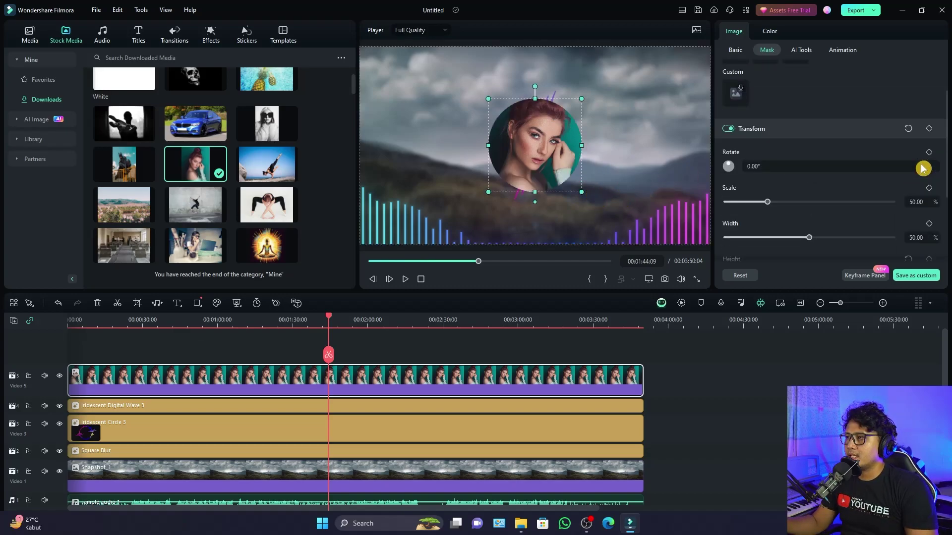
pyautogui.moveTo(769, 204)
pyautogui.mouseDown()
pyautogui.moveTo(753, 203)
pyautogui.moveTo(763, 203)
pyautogui.mouseUp()
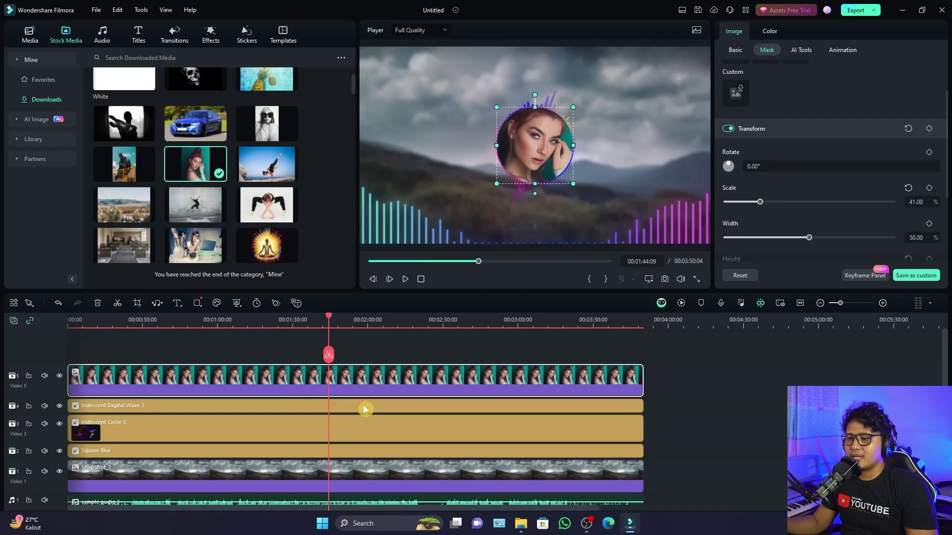
# Move the Iridescent Circle 3 and Iridescent Digital Wave 3 effects to tracks above the portrait image
pyautogui.click(347, 431)
pyautogui.moveTo(347, 430); pyautogui.dragTo(354, 361)
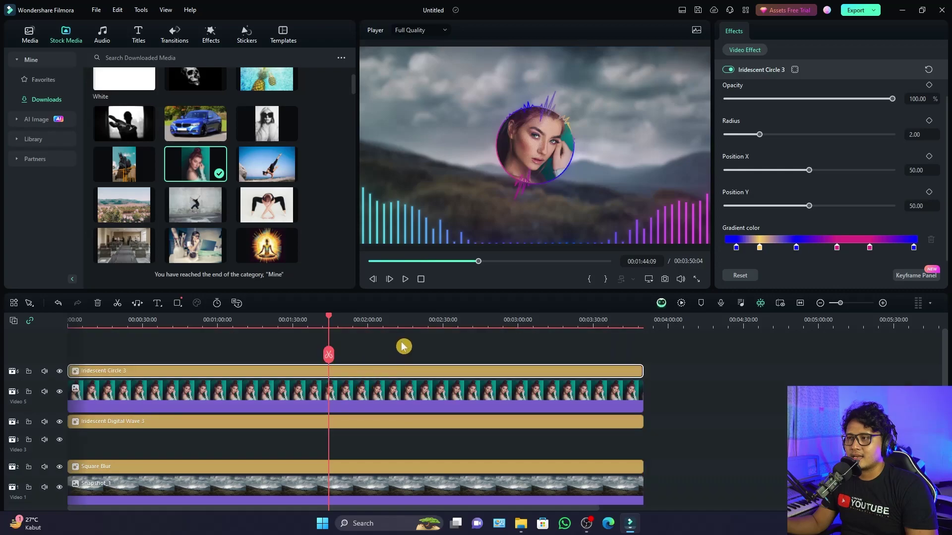
pyautogui.moveTo(348, 422); pyautogui.dragTo(346, 372)
pyautogui.moveTo(327, 321); pyautogui.dragTo(278, 322)
# Enable a drop shadow of the Default type on the portrait image, comparing it switched on and off
pyautogui.click(335, 397)
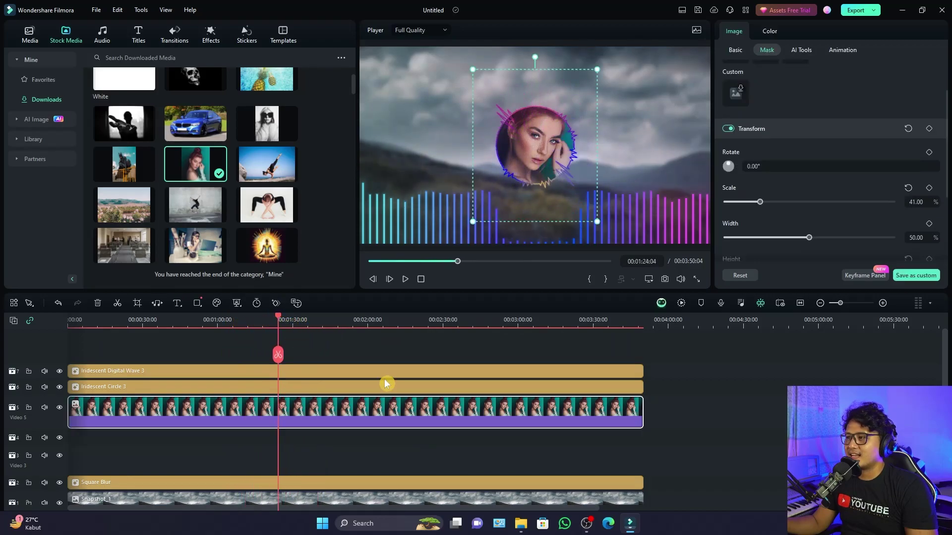
pyautogui.click(735, 49)
pyautogui.scroll(-5, 818, 164)
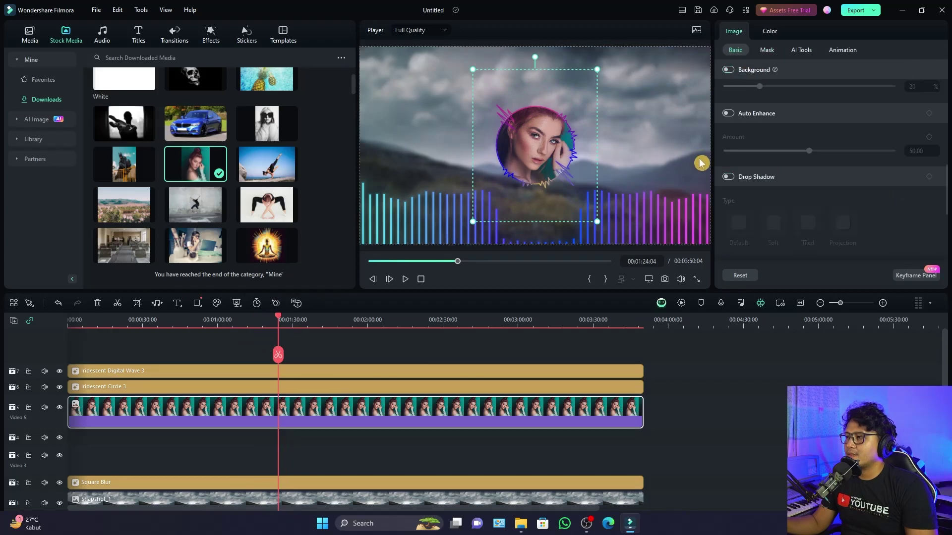
pyautogui.click(729, 179)
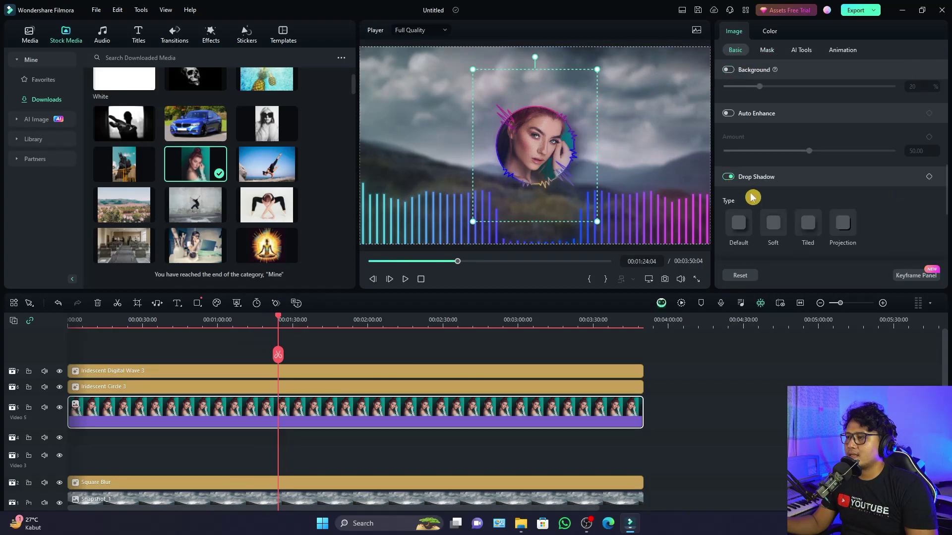
pyautogui.click(729, 178)
pyautogui.click(729, 178)
pyautogui.click(730, 179)
pyautogui.click(729, 179)
pyautogui.click(730, 178)
pyautogui.click(731, 178)
pyautogui.click(730, 179)
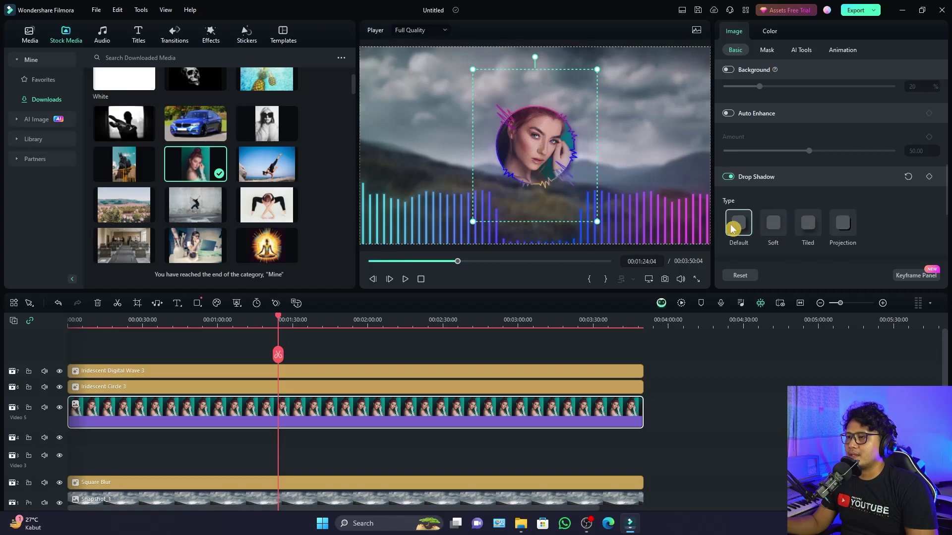
pyautogui.click(733, 228)
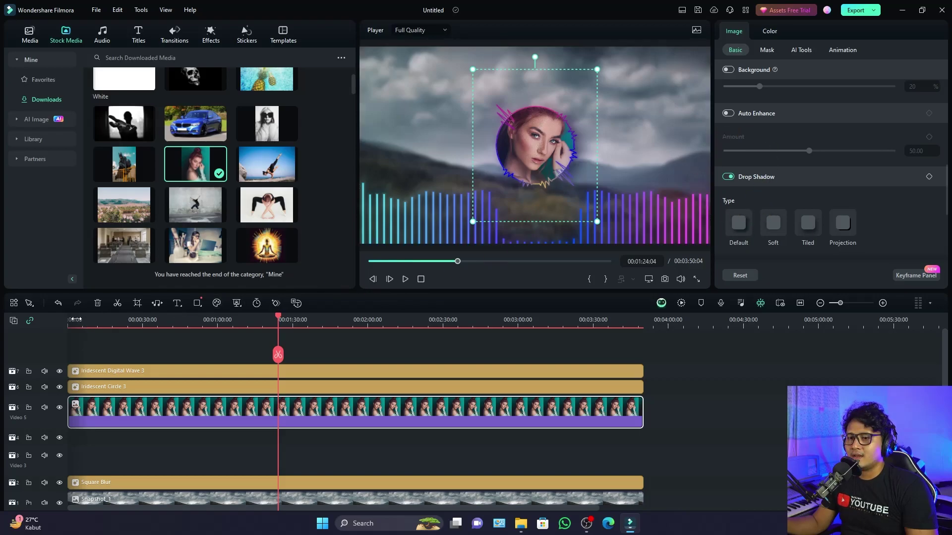
# Play back the opening seconds of the visualizer to check the masked portrait and effects
pyautogui.click(75, 320)
pyautogui.press('space')
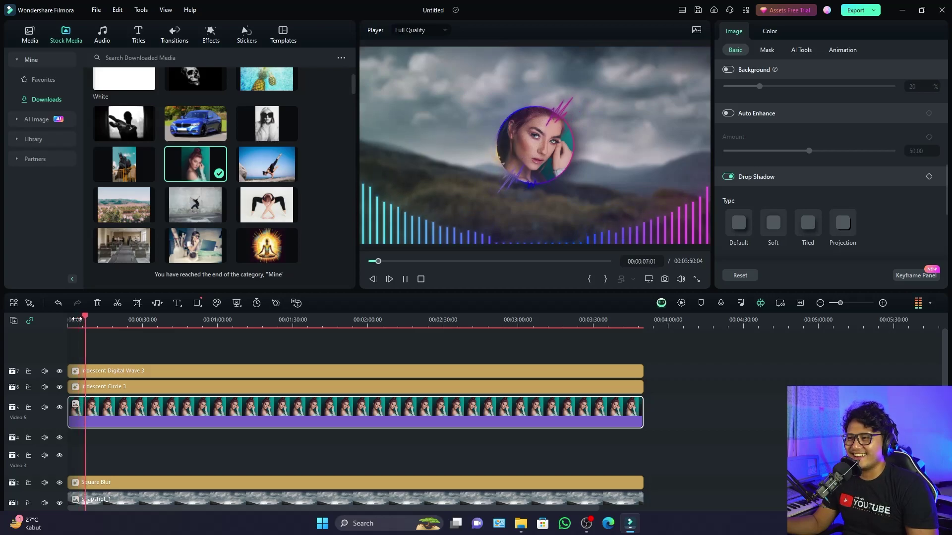
pyautogui.click(78, 321)
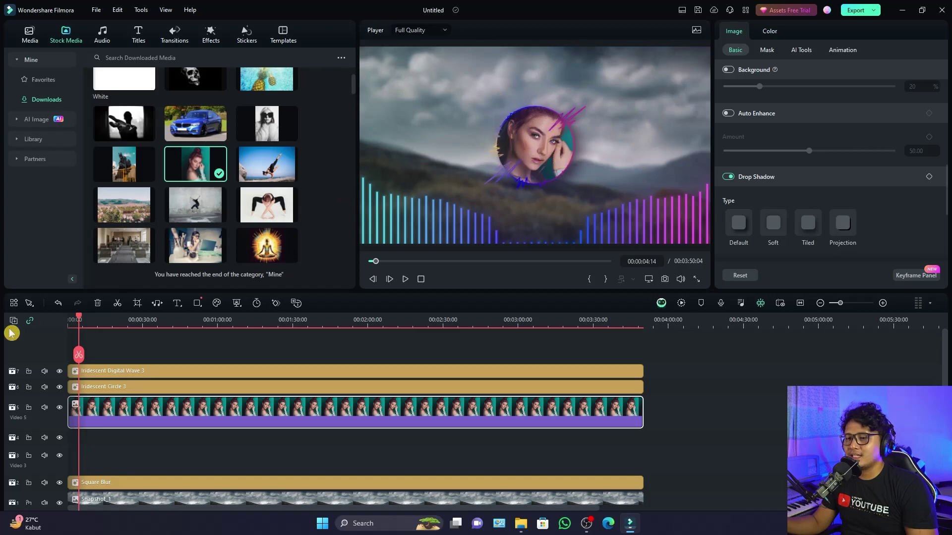
# Add a Rotate keyframe of 0° to the portrait image at the very start of the timeline
pyautogui.moveTo(81, 319); pyautogui.dragTo(69, 320)
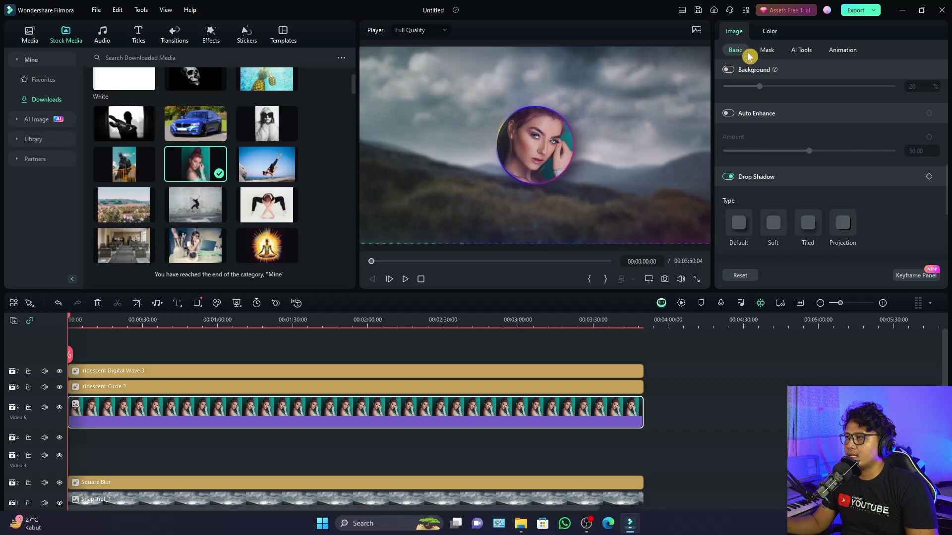
pyautogui.scroll(5, 874, 214)
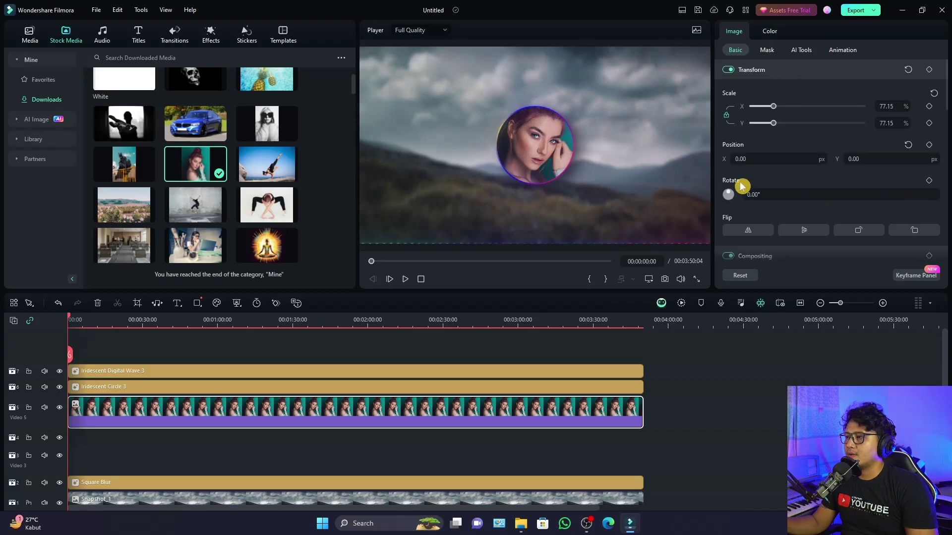
pyautogui.click(930, 182)
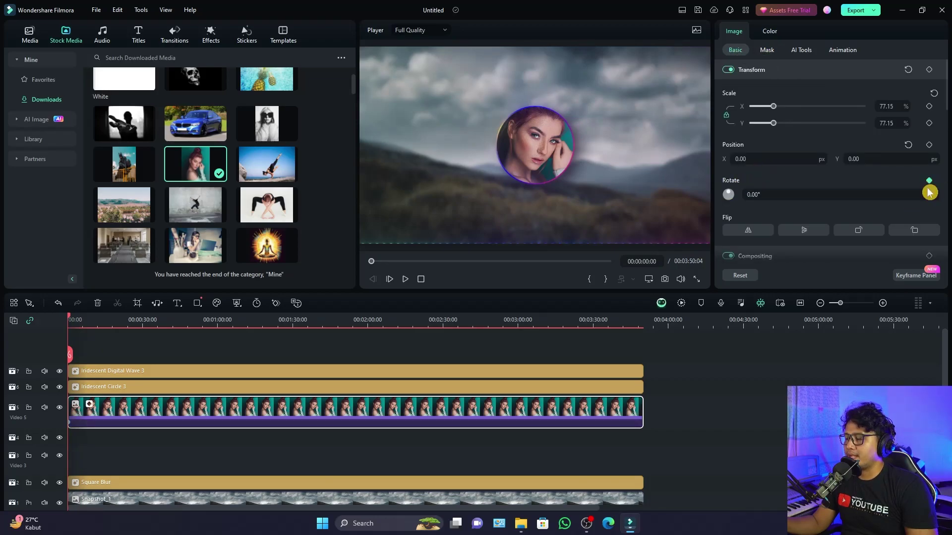
# Add a Rotate keyframe of 720° to the portrait image at the end of its clip
pyautogui.click(71, 318)
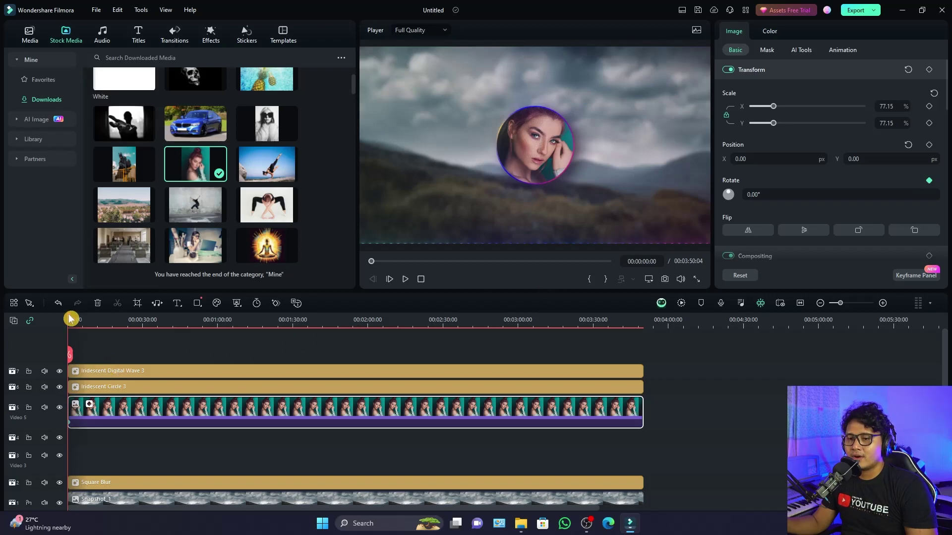
pyautogui.moveTo(71, 319); pyautogui.dragTo(642, 344)
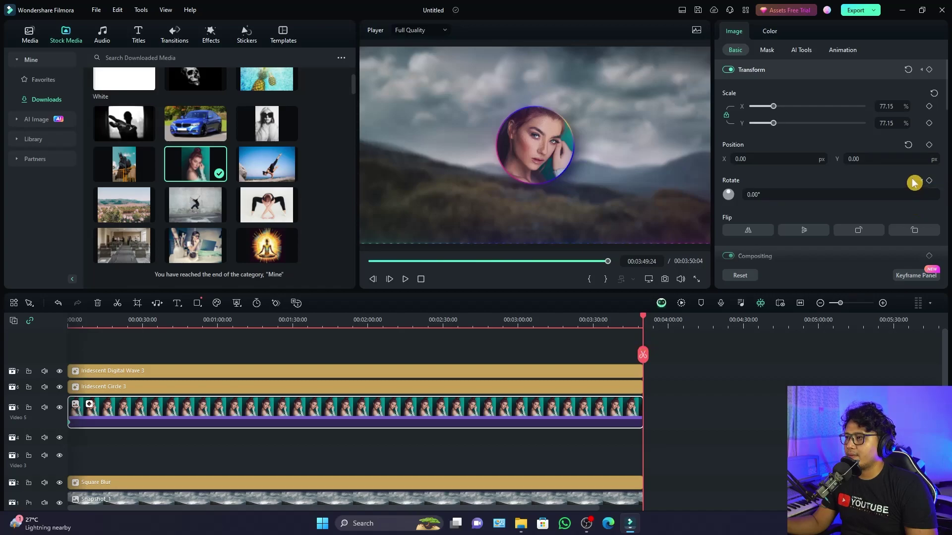
pyautogui.click(929, 181)
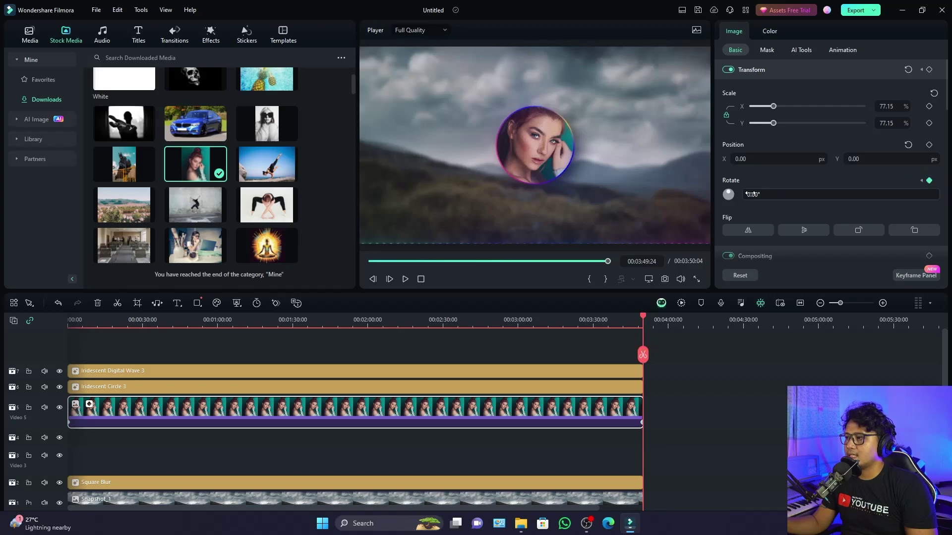
pyautogui.moveTo(750, 195); pyautogui.dragTo(900, 194)
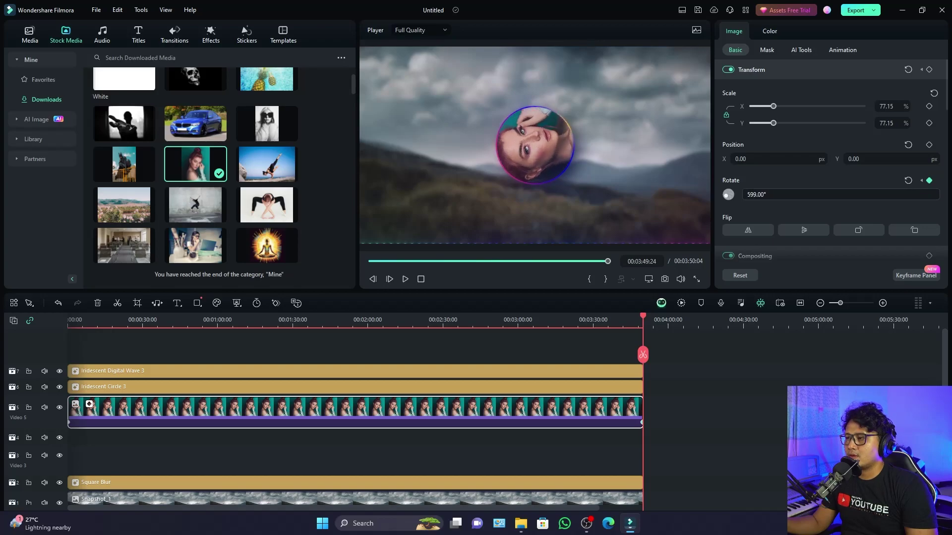
pyautogui.click(751, 195)
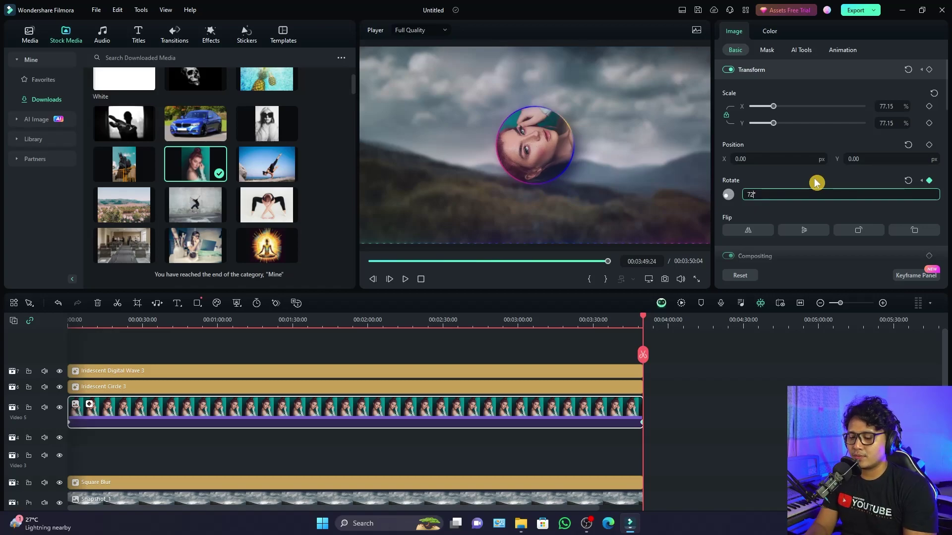
pyautogui.write('720')
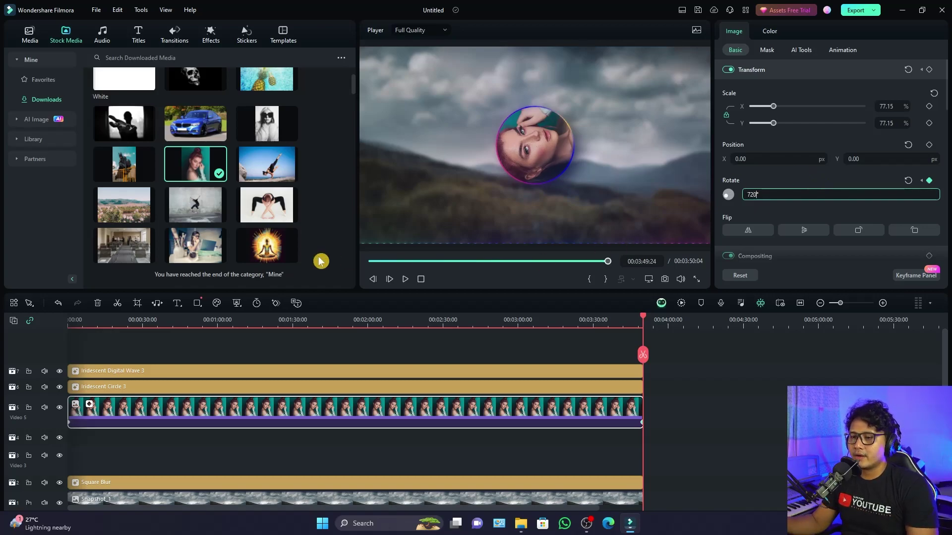
# Play back a few seconds near the beginning to check the portrait's rotation speed
pyautogui.click(104, 323)
pyautogui.press('space')
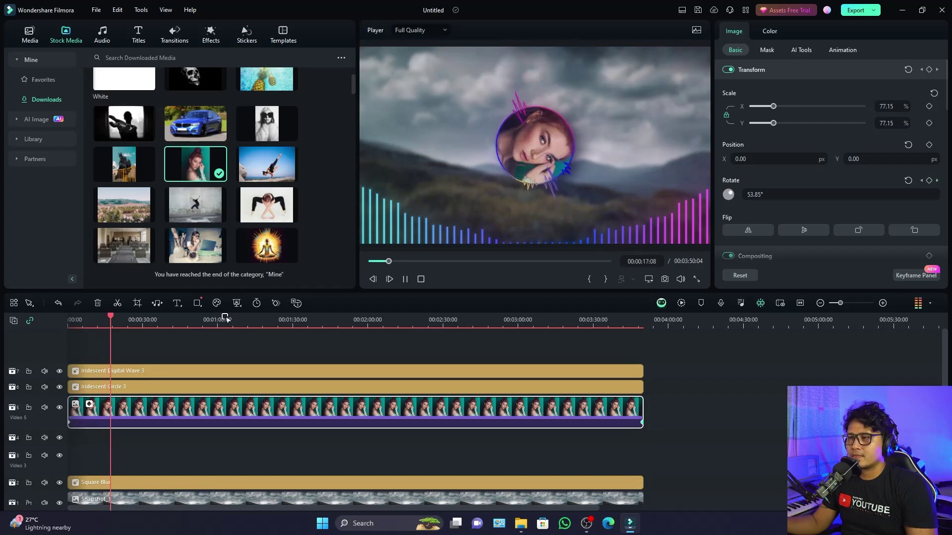
pyautogui.press('space')
# Set the portrait image's Rotate keyframe at the end of the clip to 1000°
pyautogui.click(818, 194)
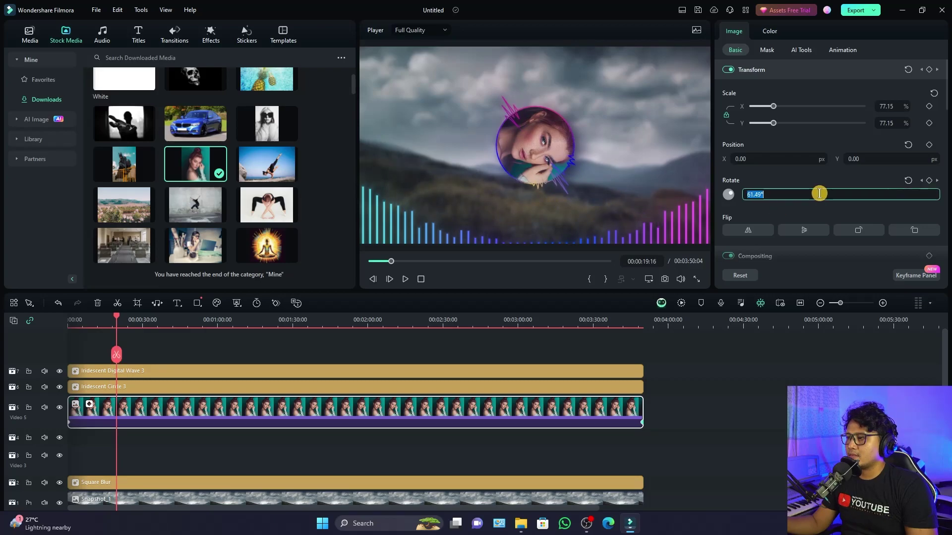
pyautogui.click(661, 330)
pyautogui.click(752, 193)
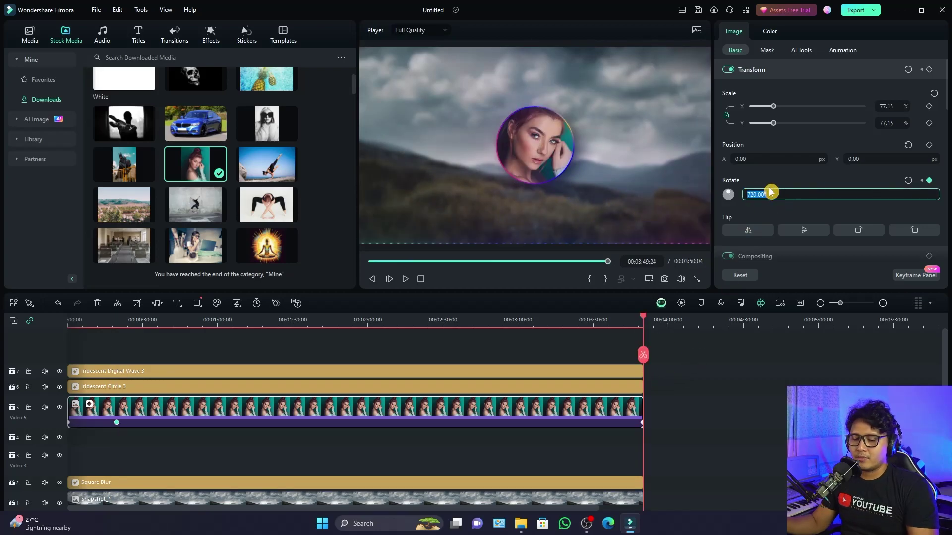
pyautogui.write('1')
pyautogui.press('Return')
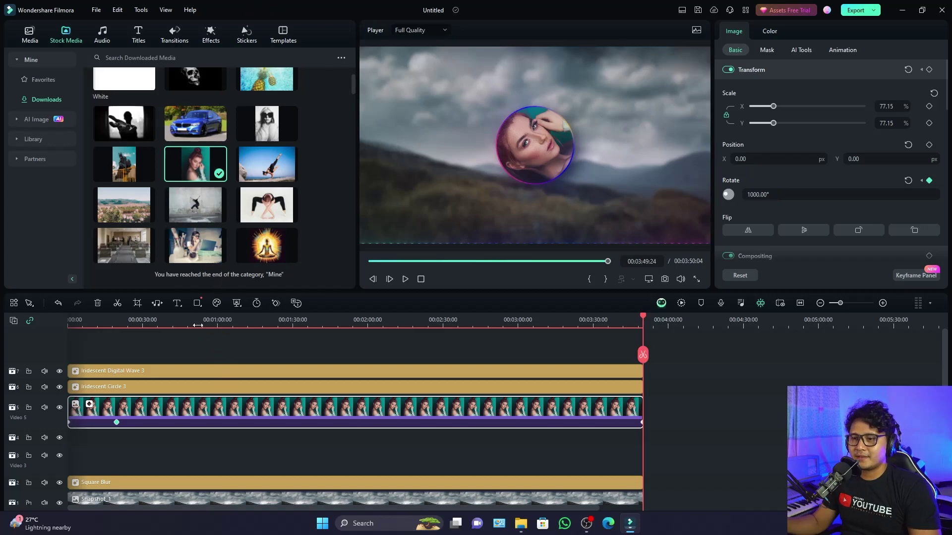
# Play back a short stretch from about 16 seconds to check the portrait's rotation speed
pyautogui.click(108, 326)
pyautogui.press('space')
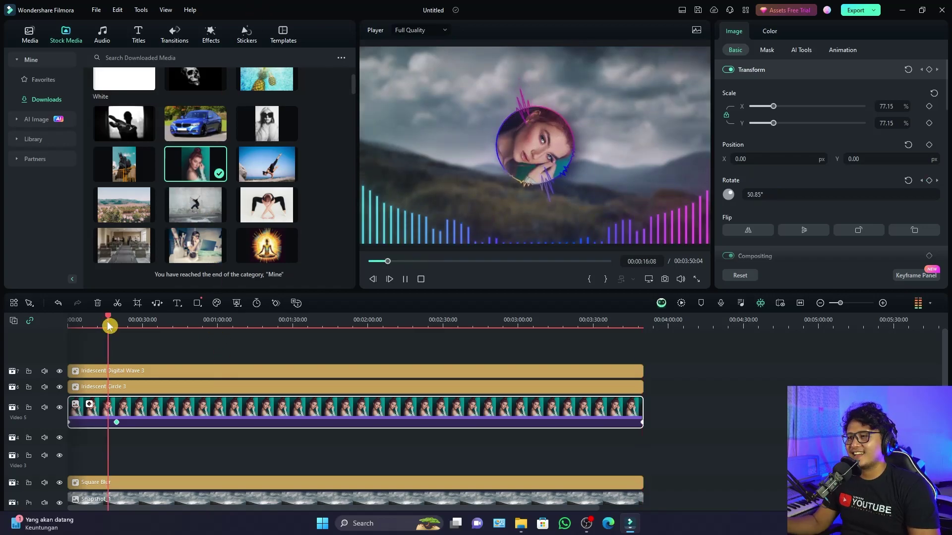
pyautogui.press('space')
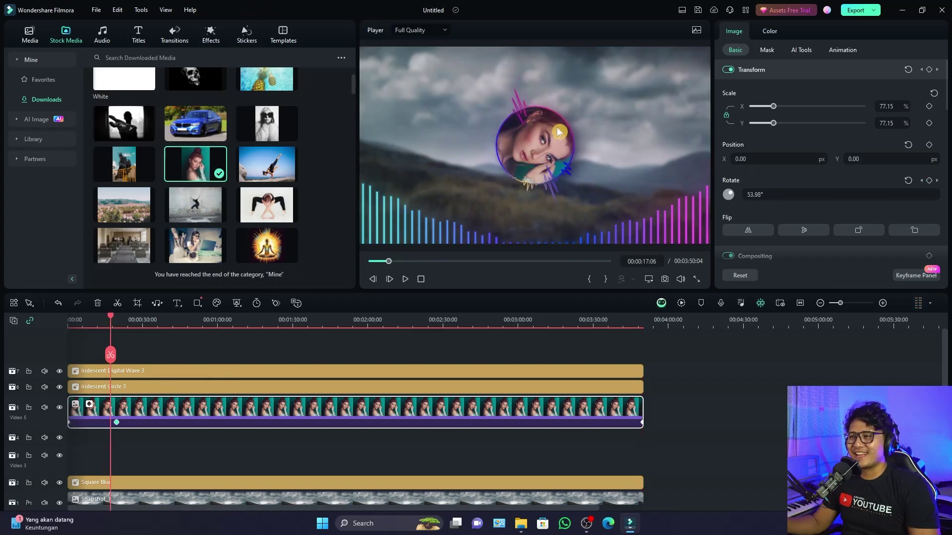
# Reverse the portrait's rotation by making its 1000° Rotate keyframe at the clip's end negative, and play back from about 1:36 to check it
pyautogui.moveTo(630, 318); pyautogui.dragTo(644, 323)
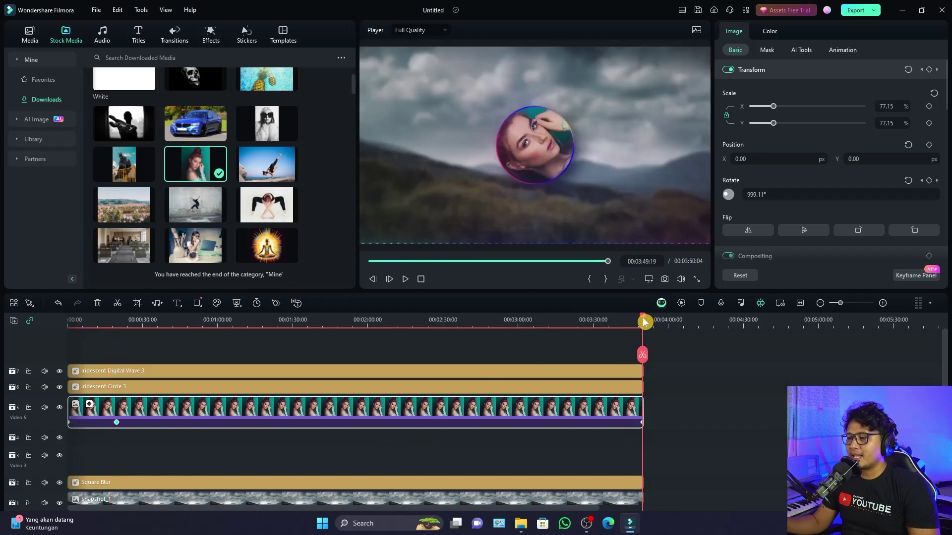
pyautogui.click(645, 428)
pyautogui.click(752, 195)
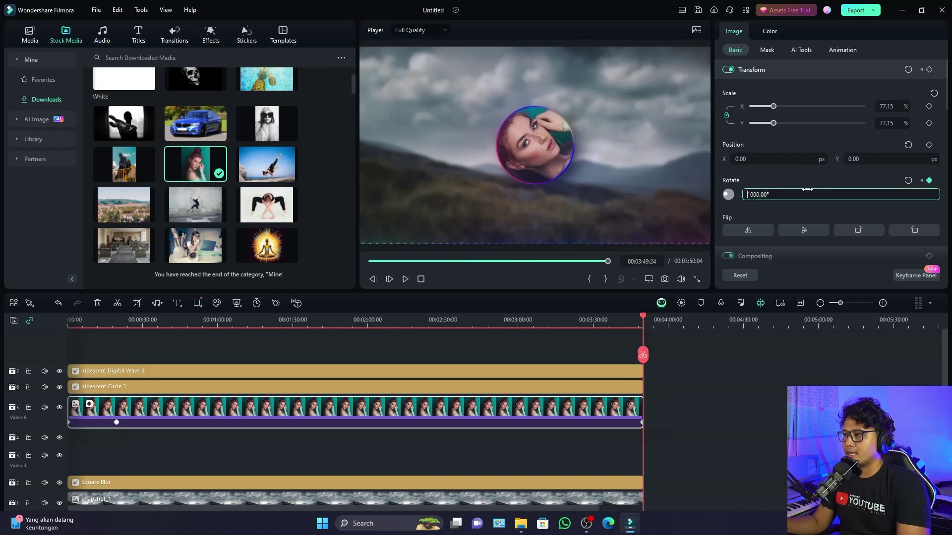
pyautogui.click(309, 321)
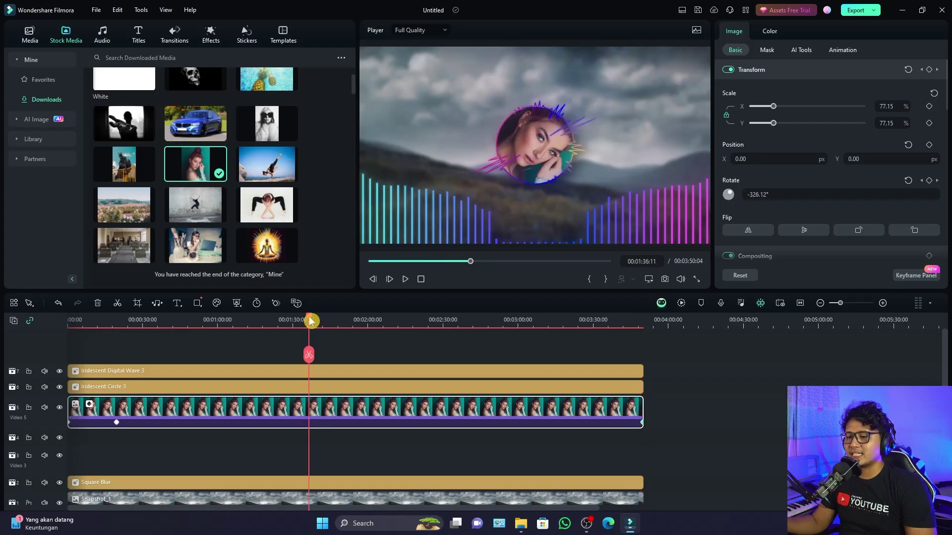
pyautogui.press('space')
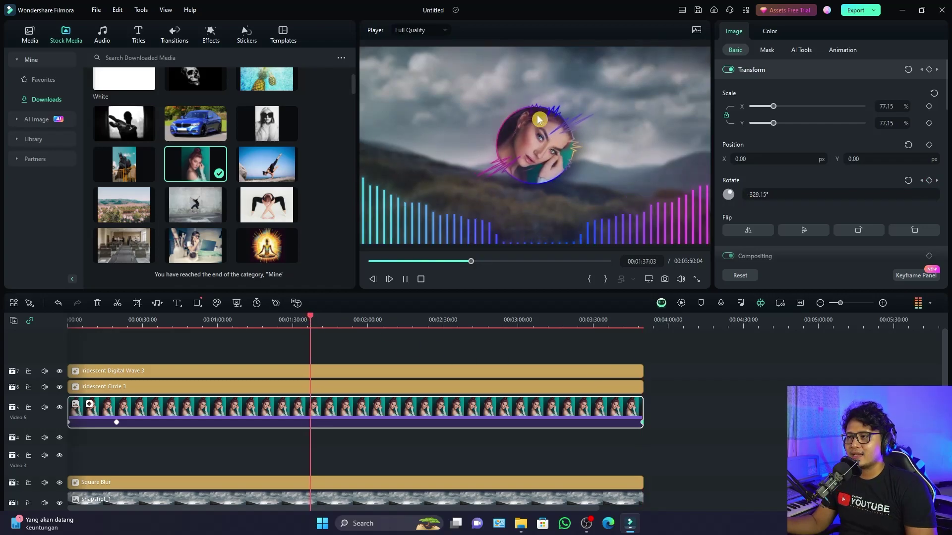